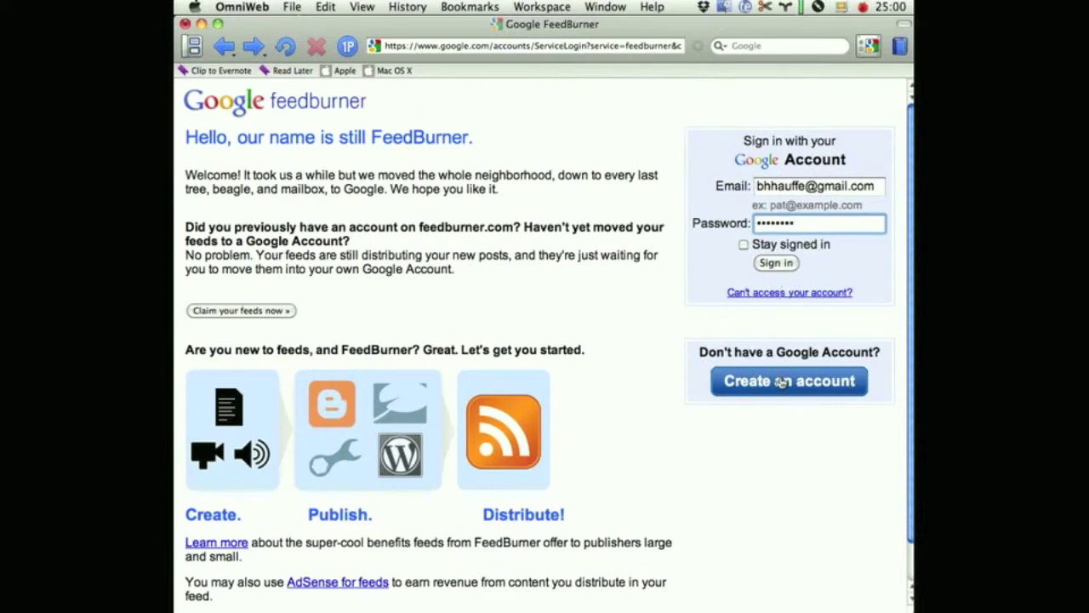
Step: Review the fields of the Google account creation form, including its terms of service, and return to the FeedBurner sign-in page
left_click(837, 382)
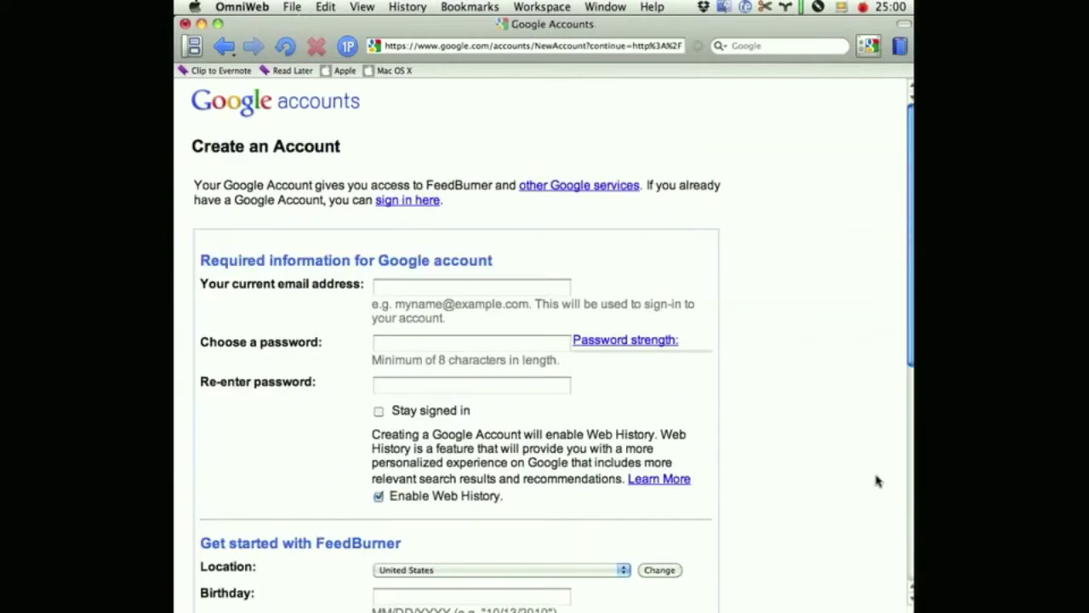
scroll(817, 372, "down", 3)
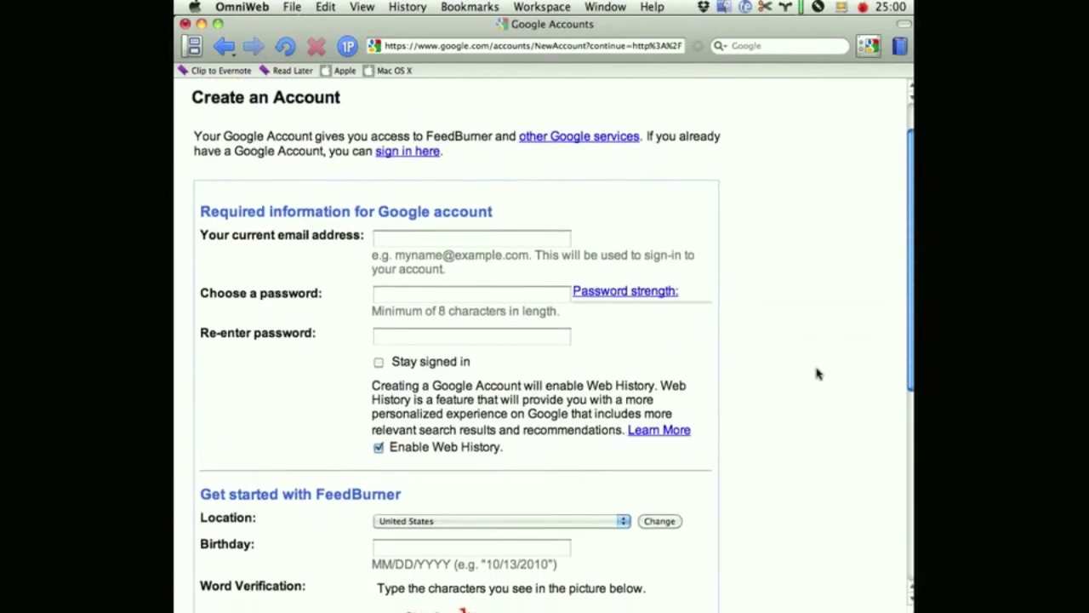
scroll(817, 372, "down", 5)
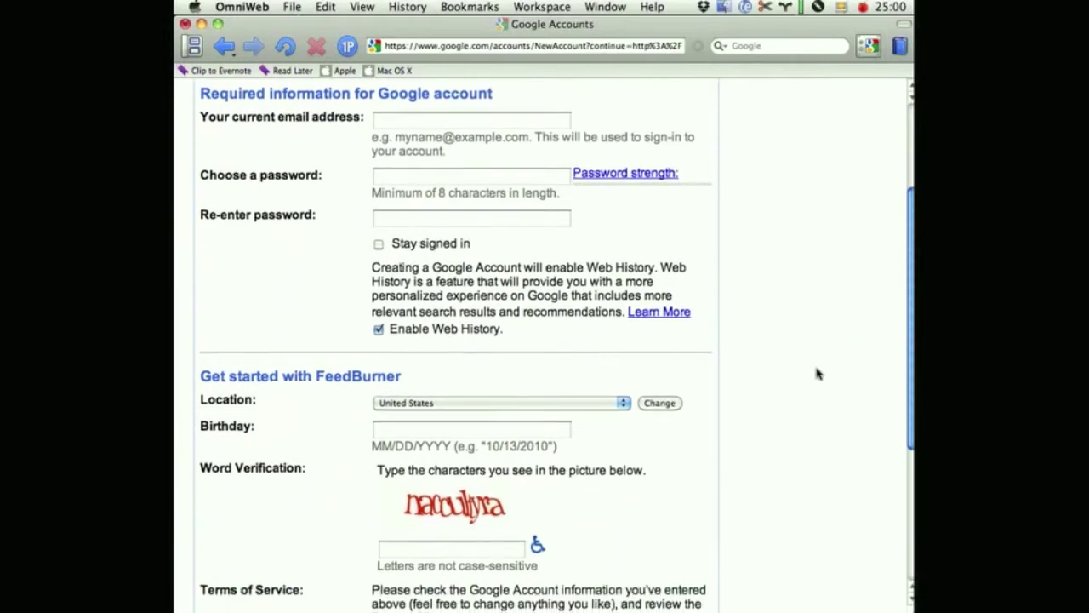
scroll(817, 373, "down", 8)
scroll(816, 372, "down", 3)
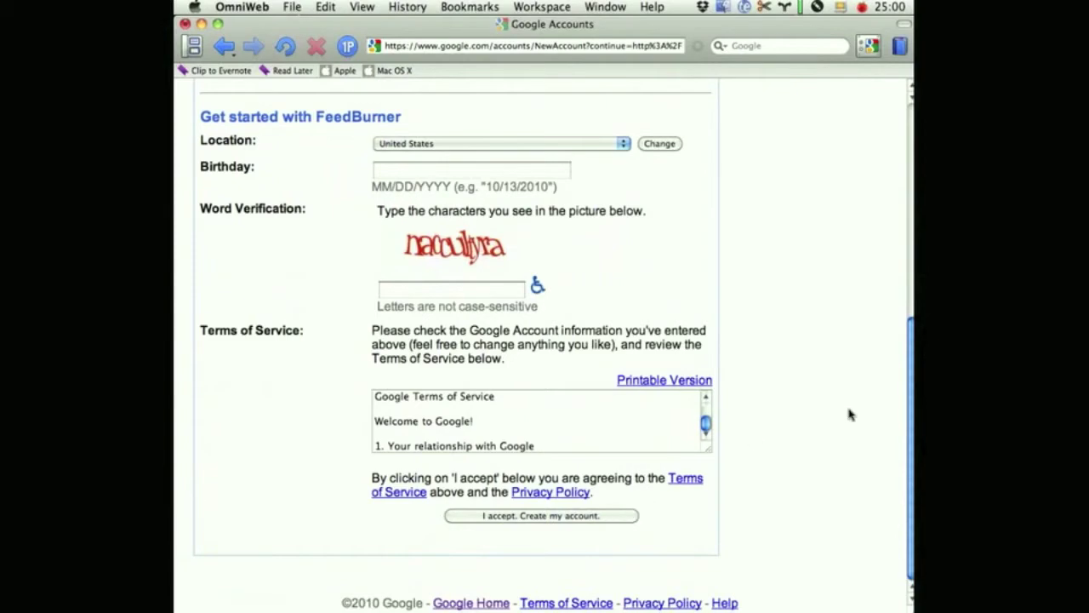
scroll(849, 414, "up", 15)
key("super+bracketleft")
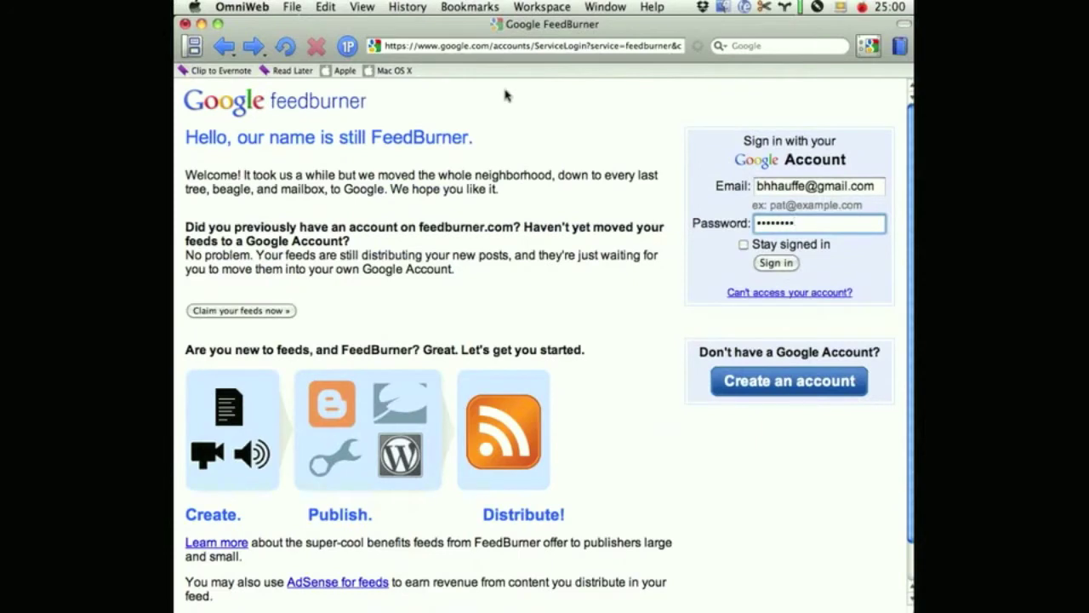
Step: Load feedburner.google.com and look over the FeedBurner welcome page
left_click(479, 47)
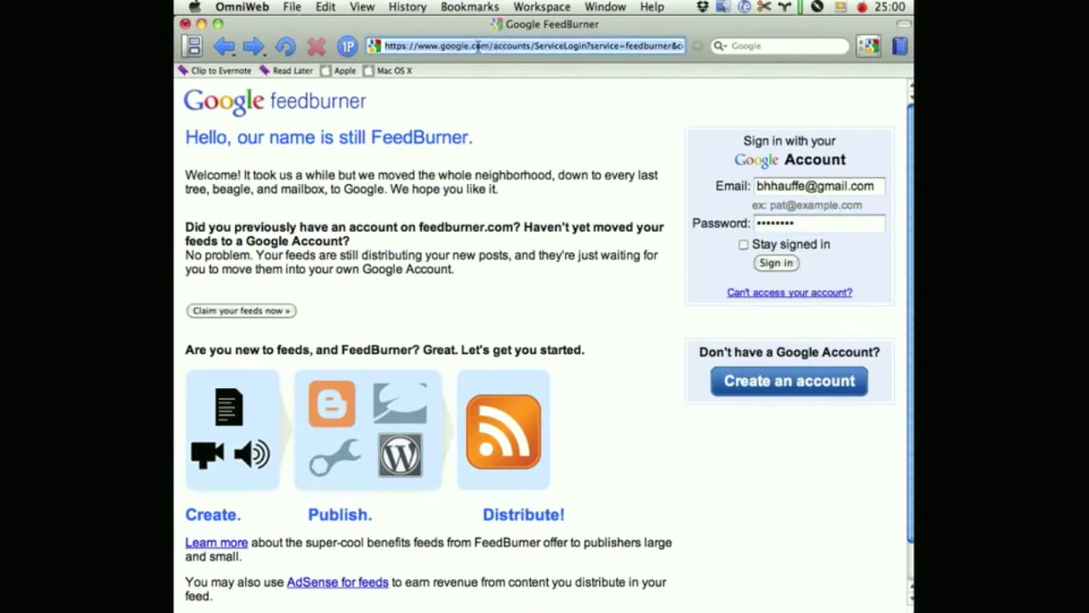
type("feedburner.google.com")
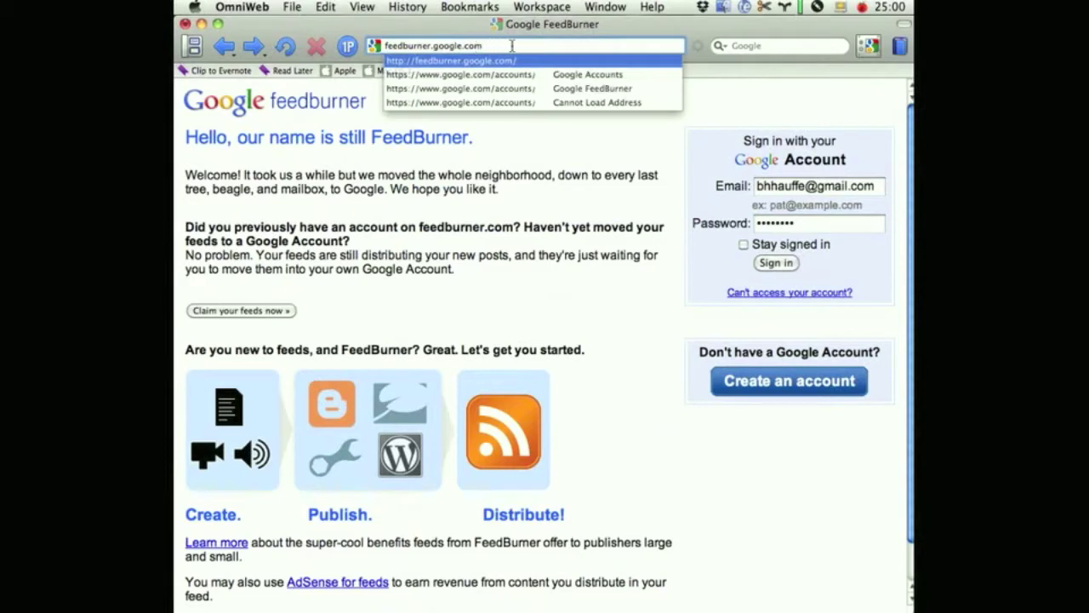
key("Return")
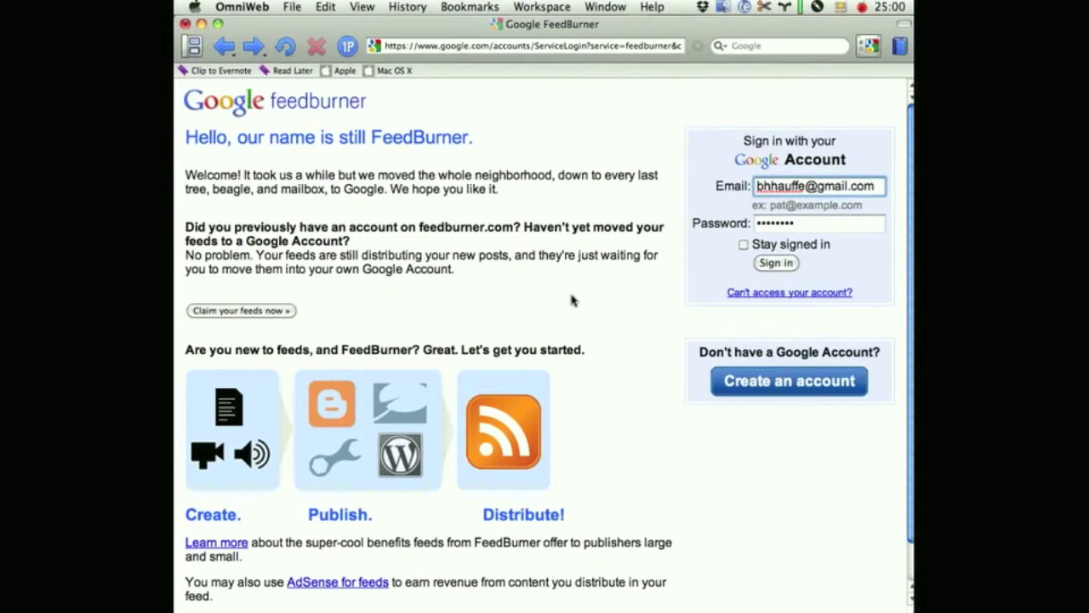
scroll(664, 304, "down", 1)
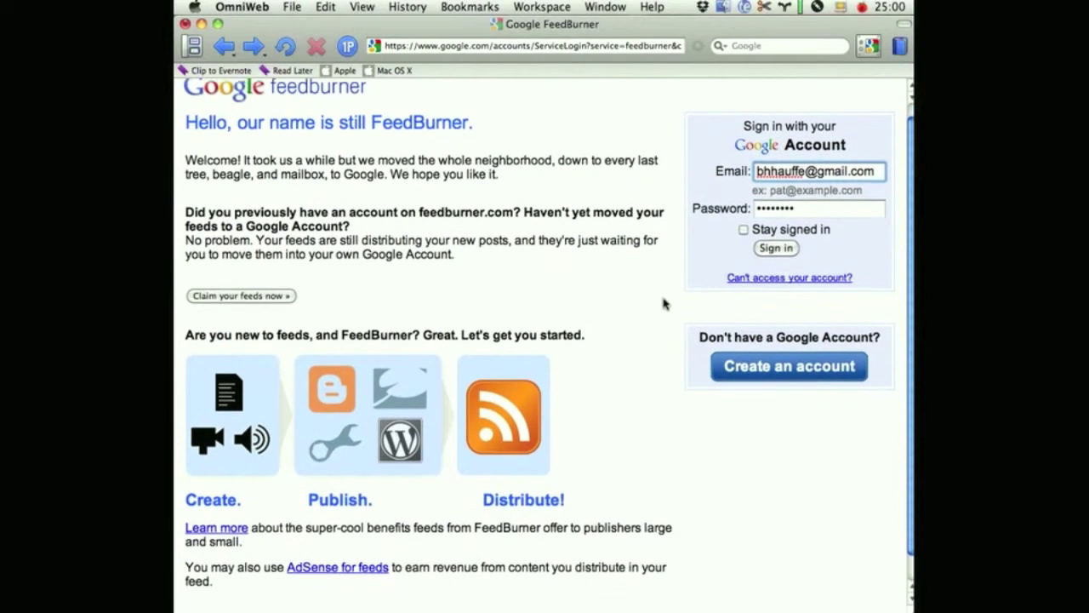
scroll(664, 304, "down", 2)
scroll(663, 304, "up", 3)
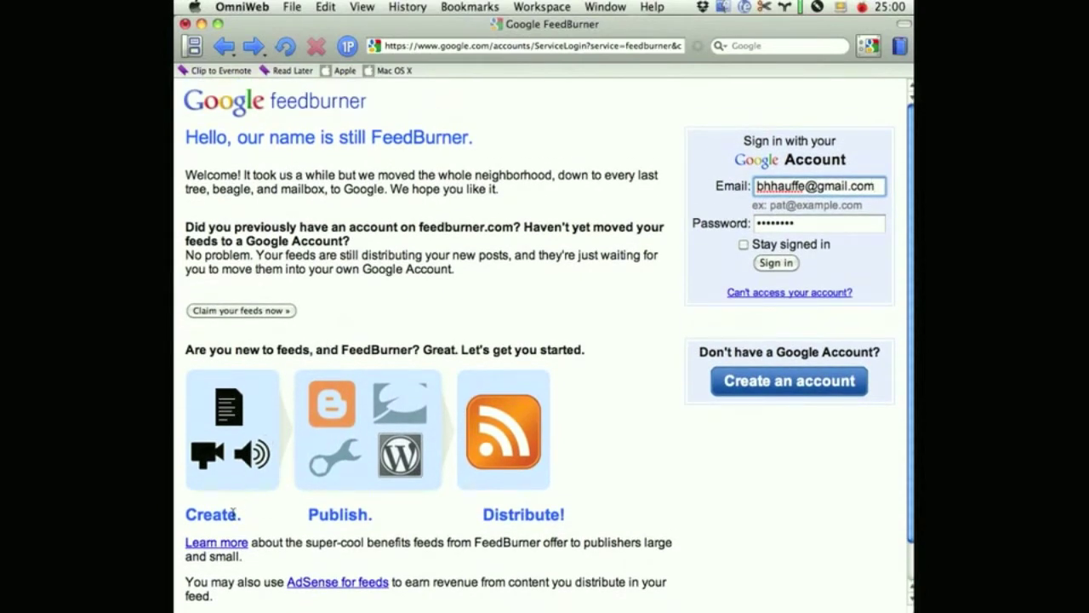
Step: Read through the Feed 101 help article on what feeds are, and close it
left_click(228, 547)
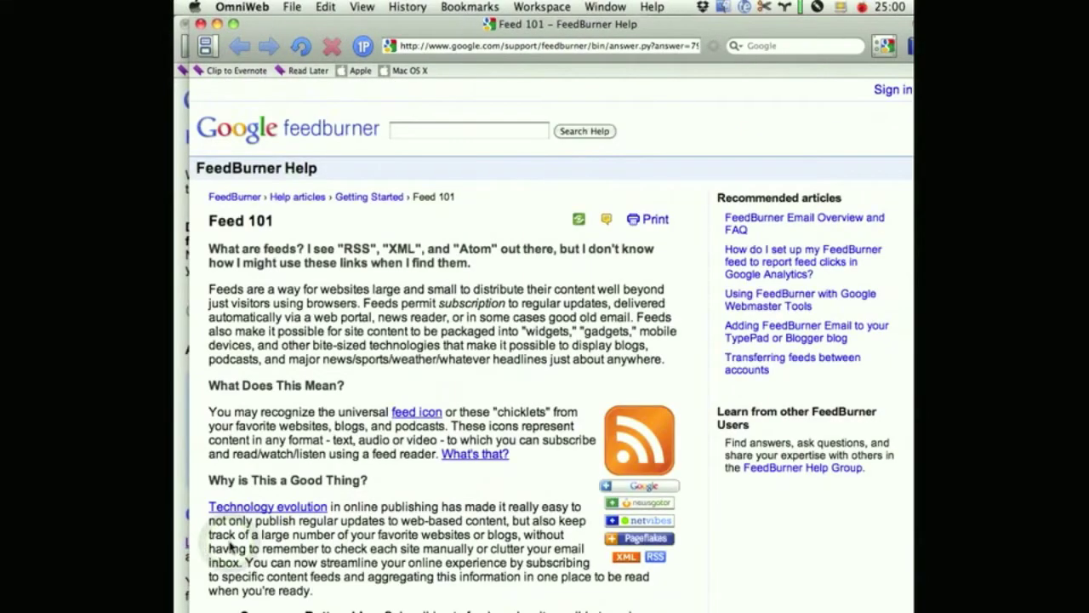
scroll(703, 529, "down", 5)
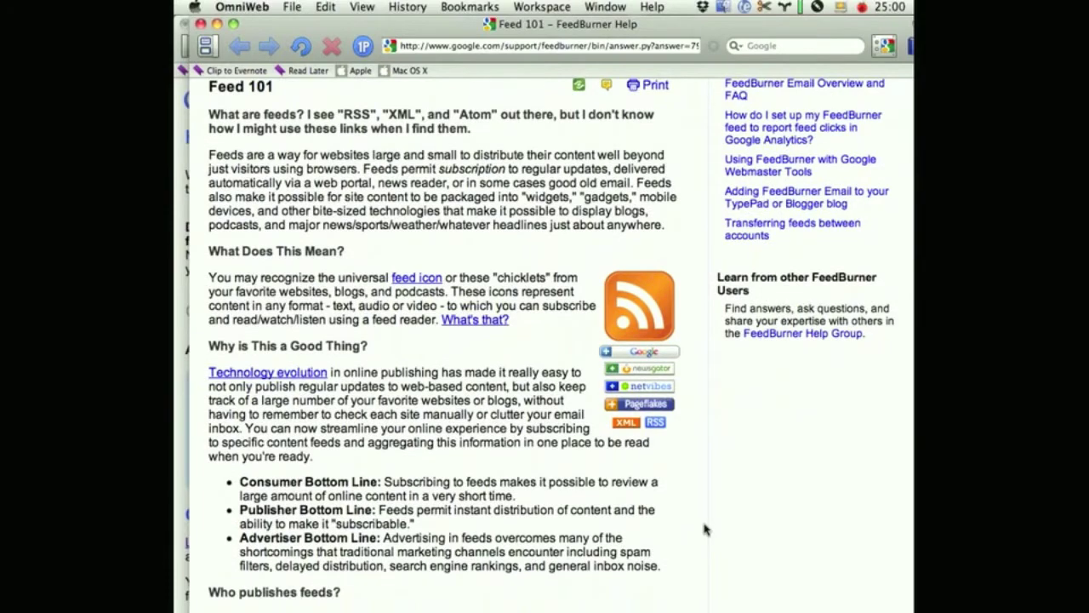
scroll(704, 529, "down", 15)
scroll(704, 529, "down", 15)
scroll(704, 530, "down", 13)
scroll(704, 529, "up", 20)
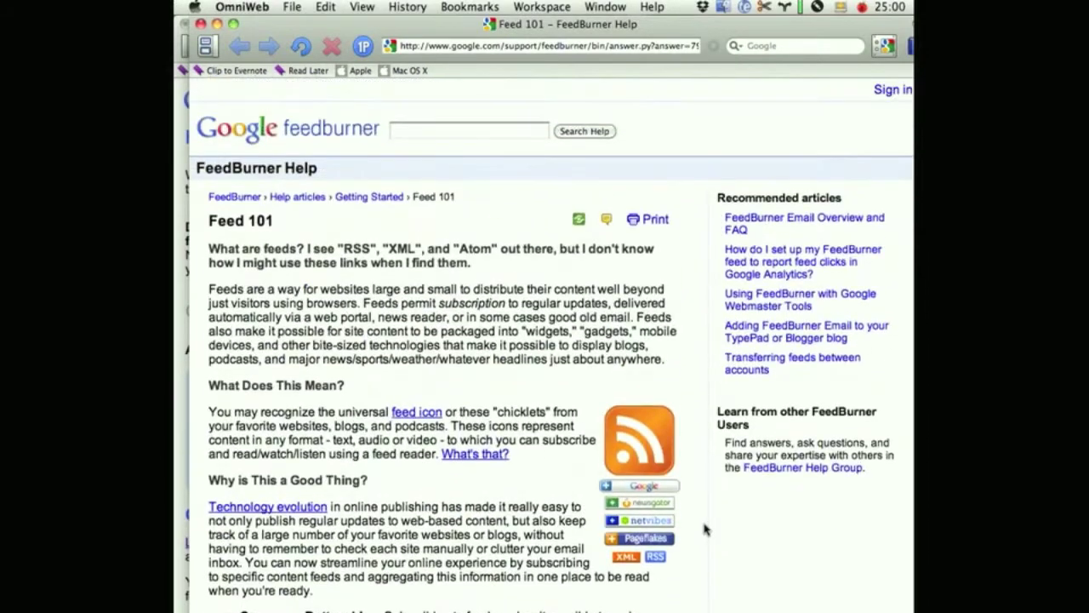
key("super+w")
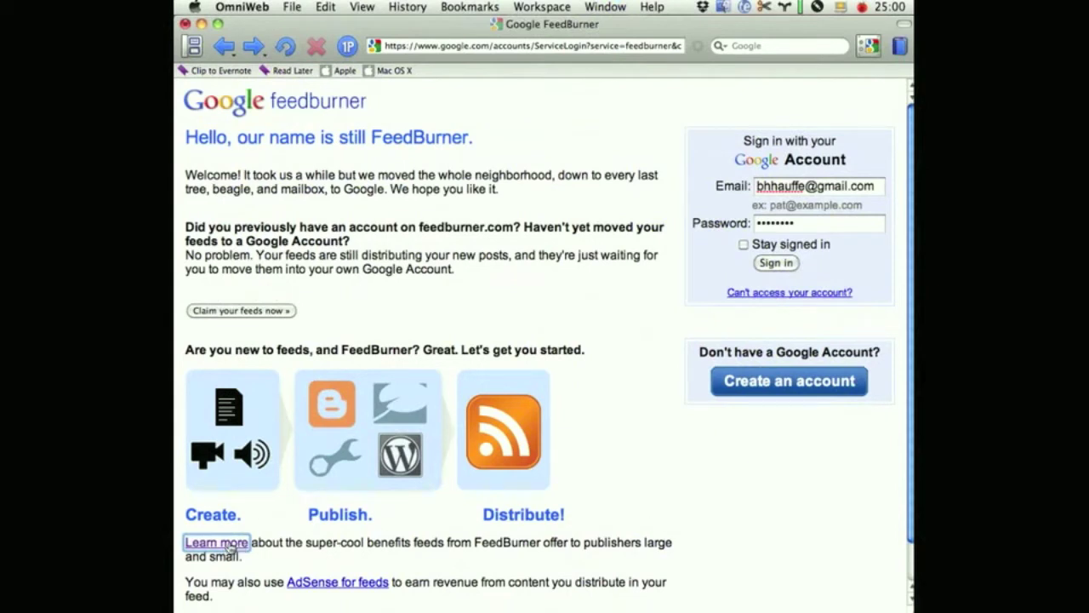
Step: Sign in to FeedBurner with the prefilled account and dismiss the offer to save the login
left_click(783, 265)
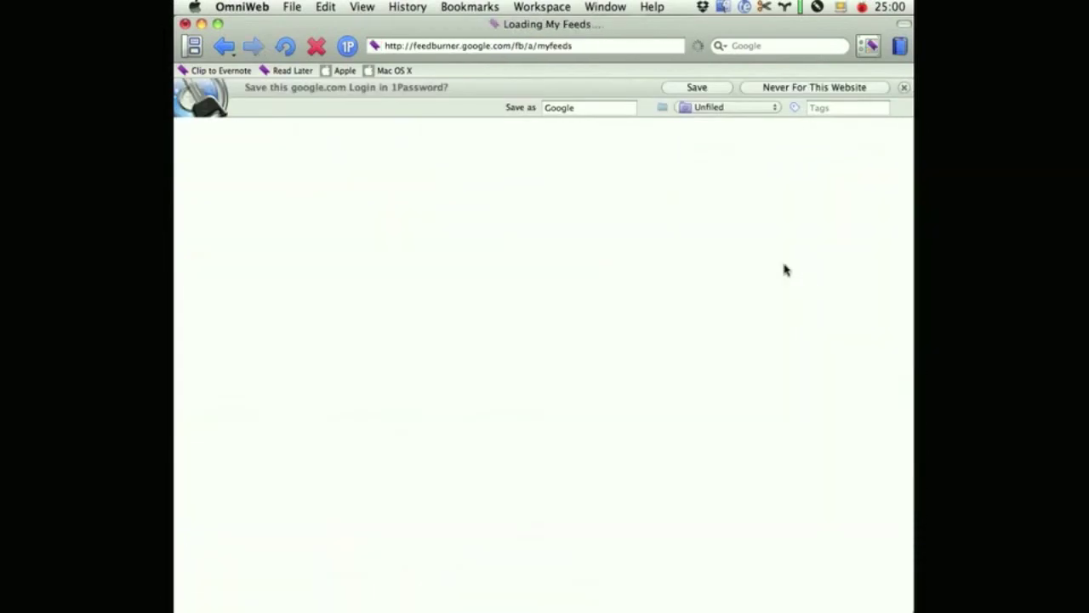
left_click(904, 91)
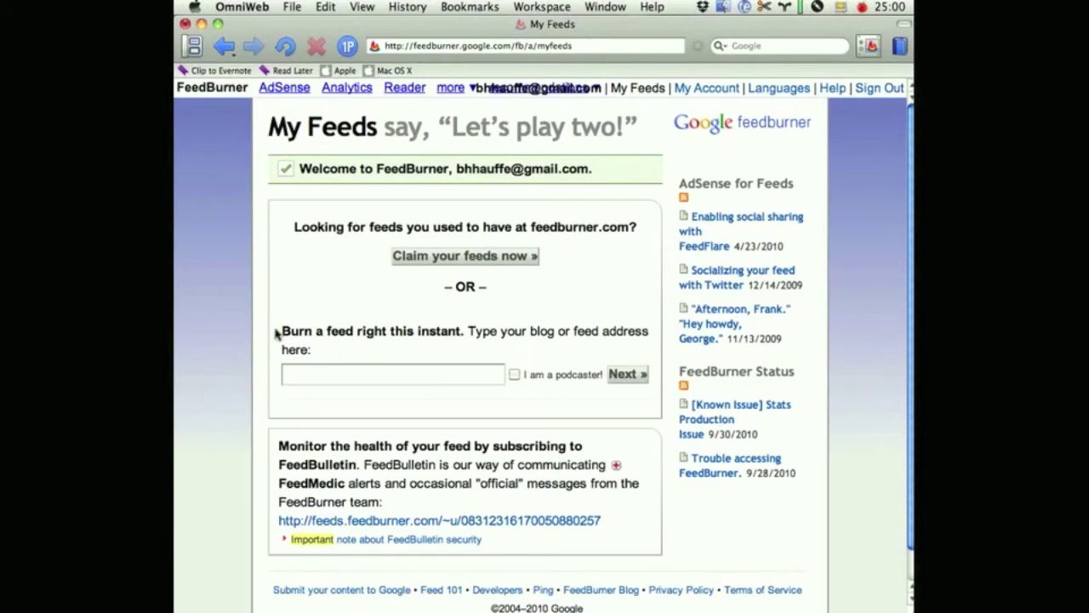
left_click_drag(281, 331, 461, 341)
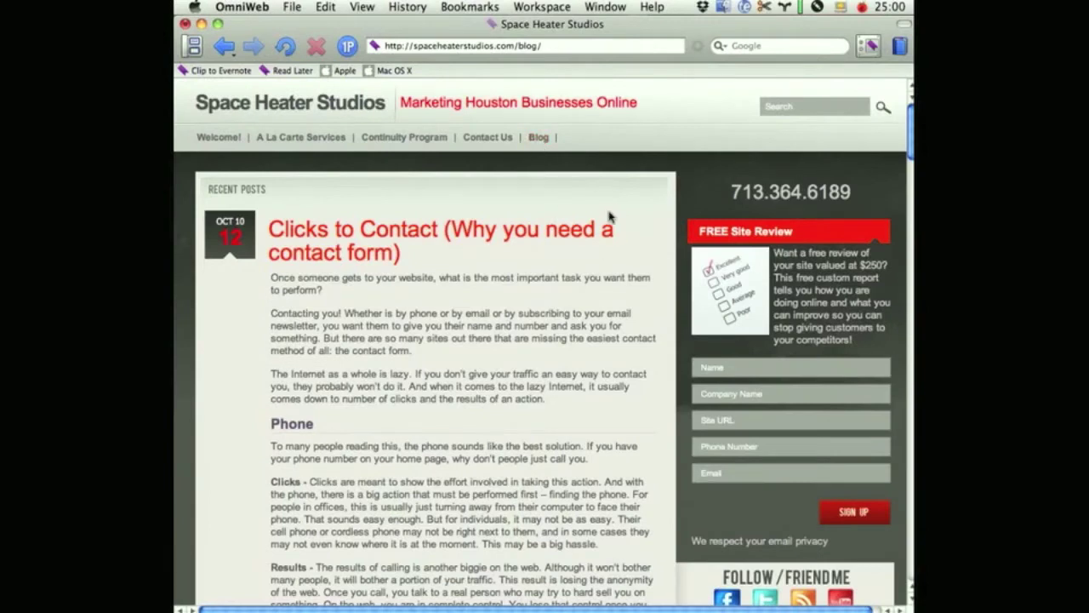
left_click(481, 48)
key("super+c")
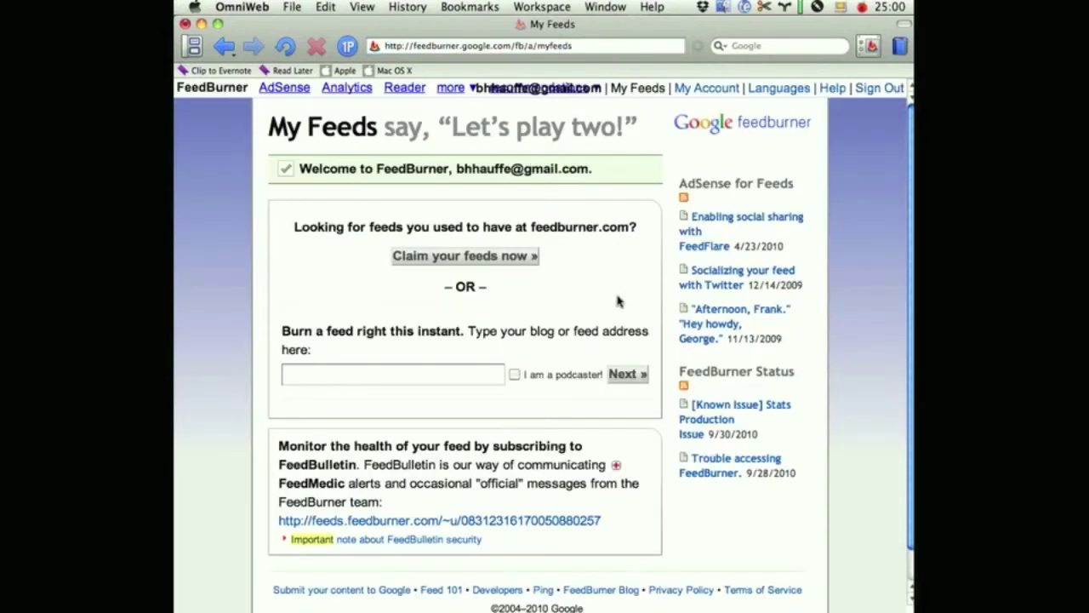
left_click(440, 375)
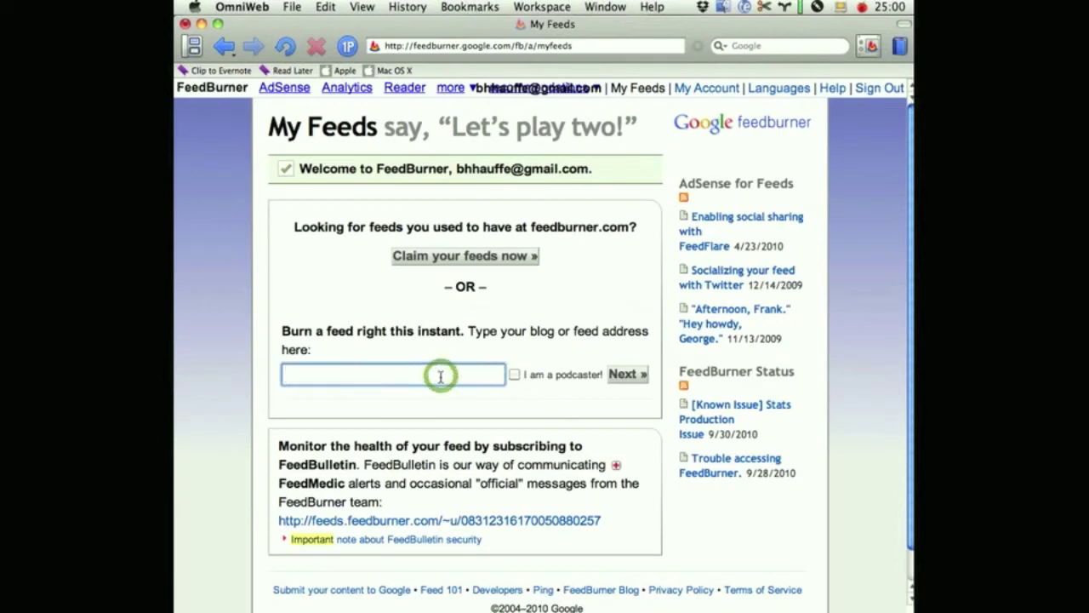
key("super+v")
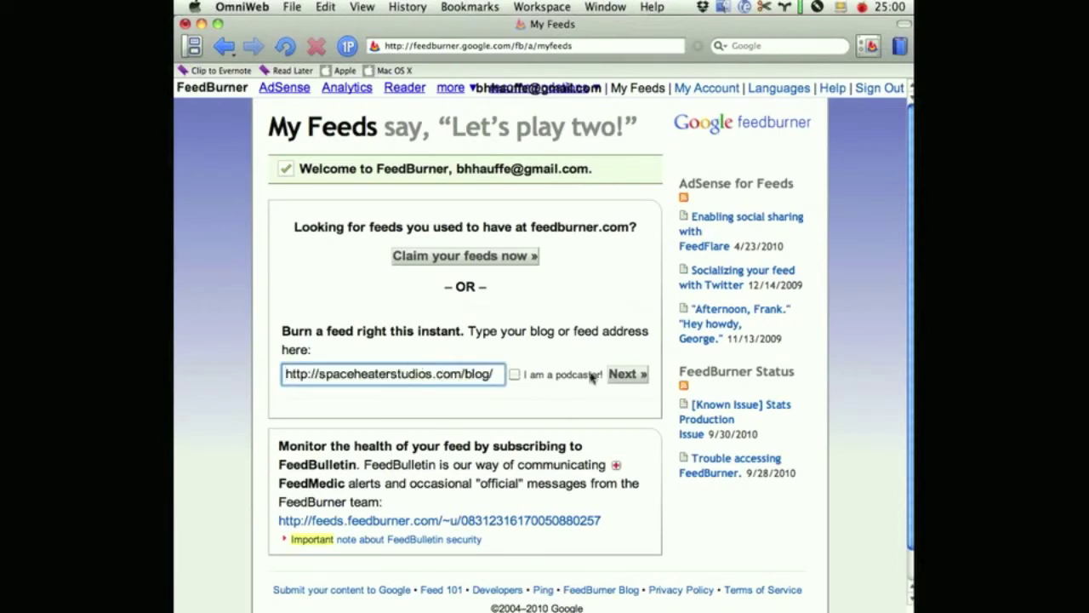
left_click(623, 376)
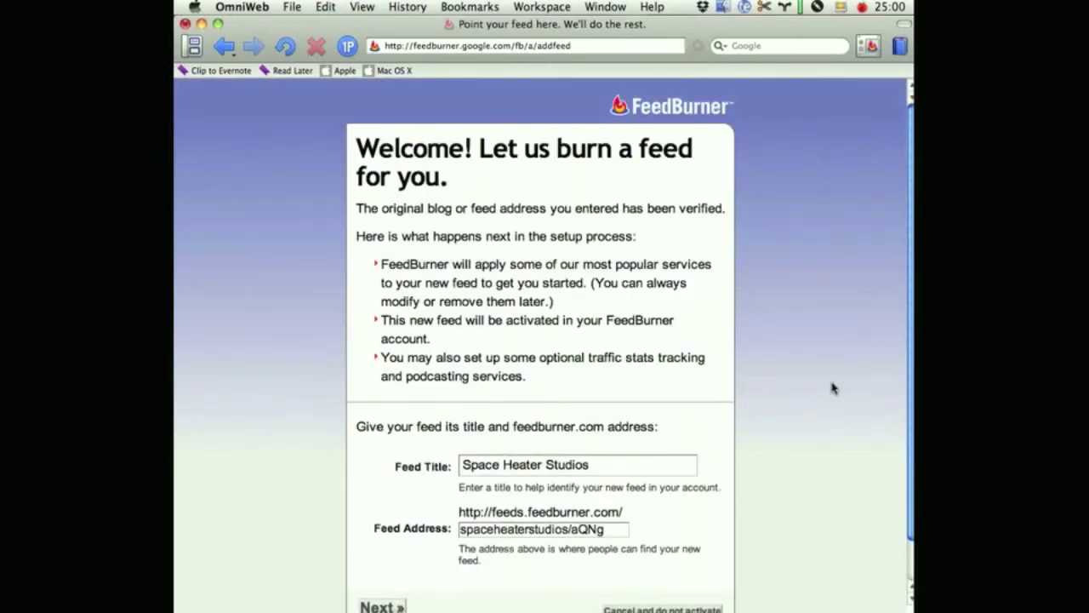
Step: Set the feed title to Space Heater Studios Blog and activate the feed with its suggested feed address
scroll(833, 388, "down", 1)
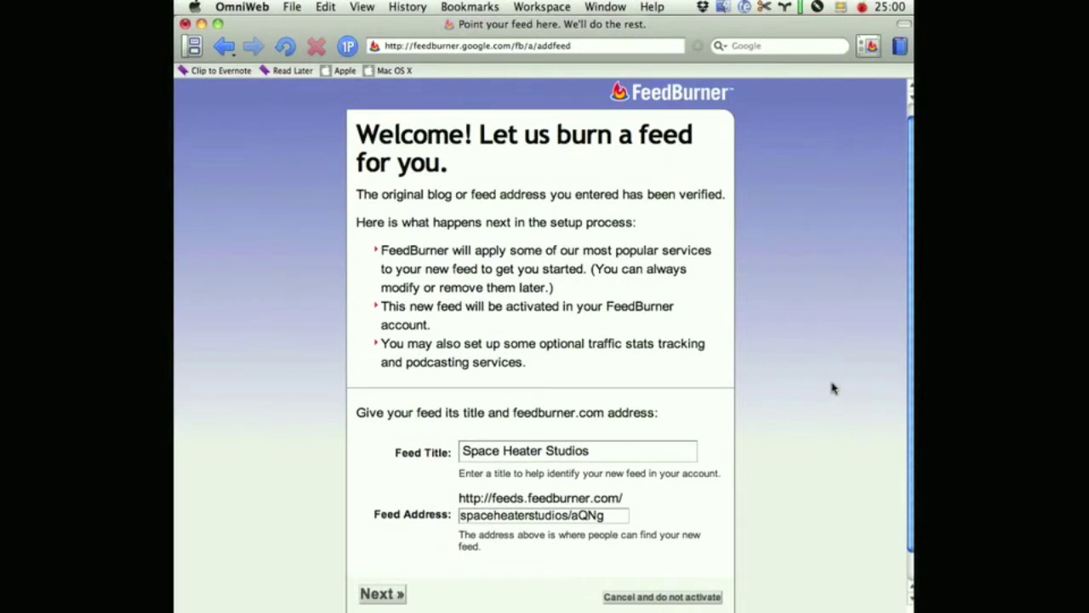
scroll(832, 388, "down", 2)
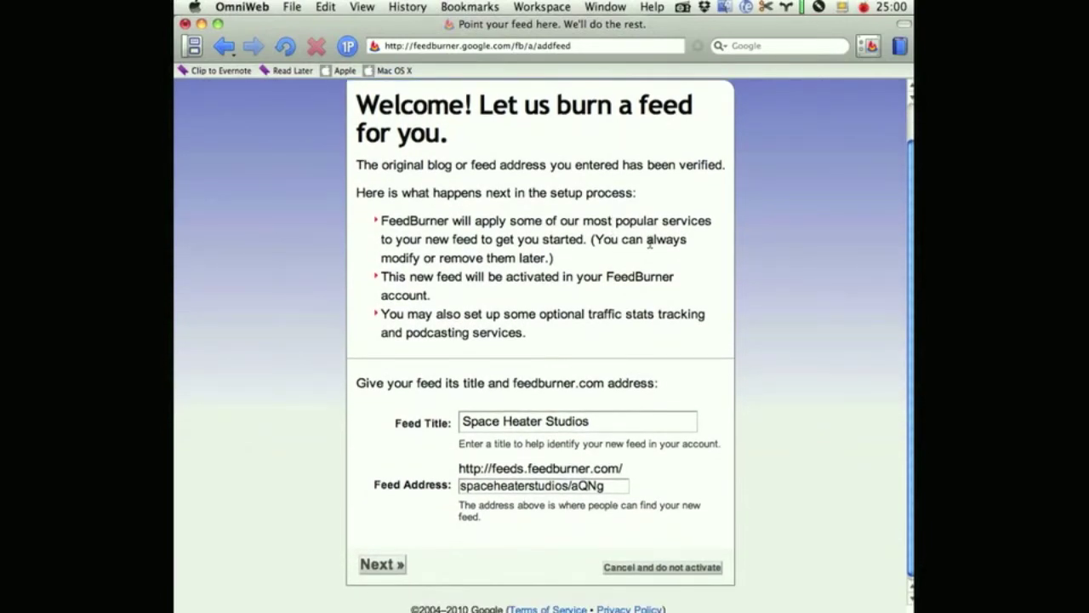
scroll(798, 365, "down", 1)
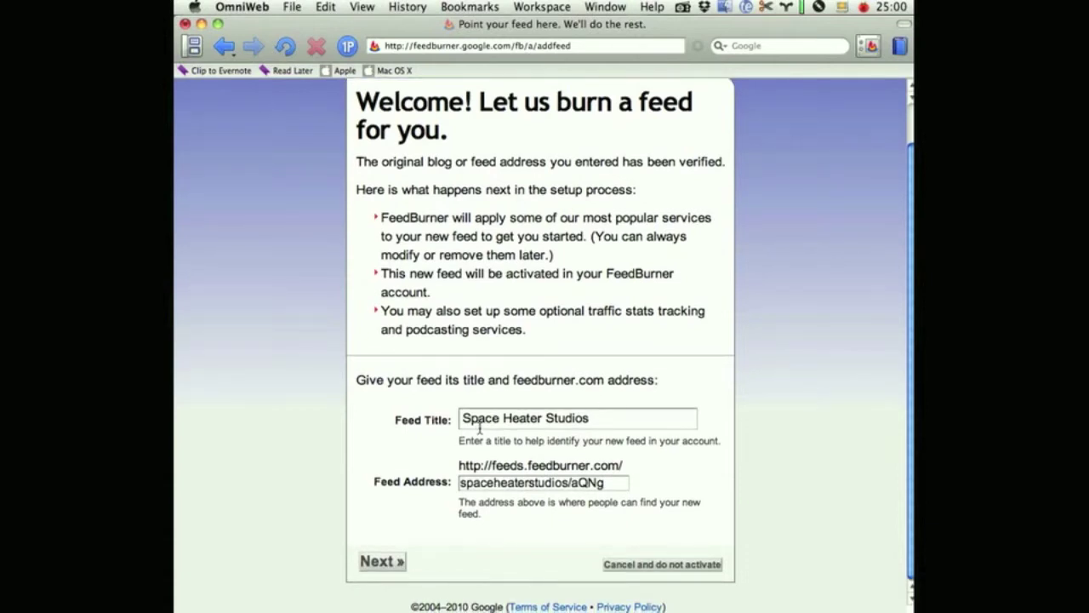
left_click(601, 420)
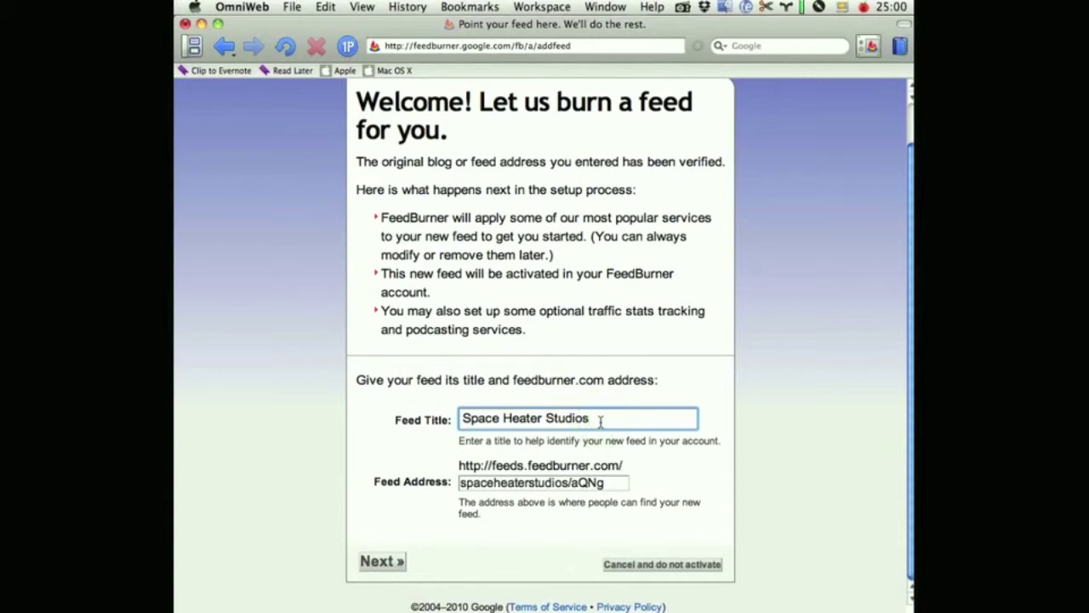
type("Blog")
triple_click(544, 483)
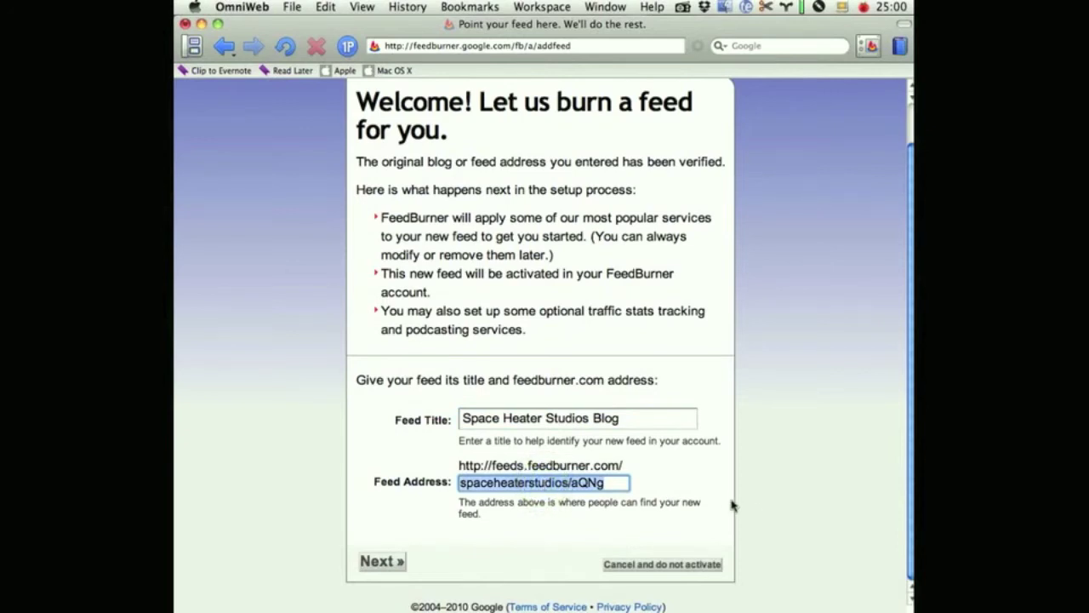
left_click(784, 508)
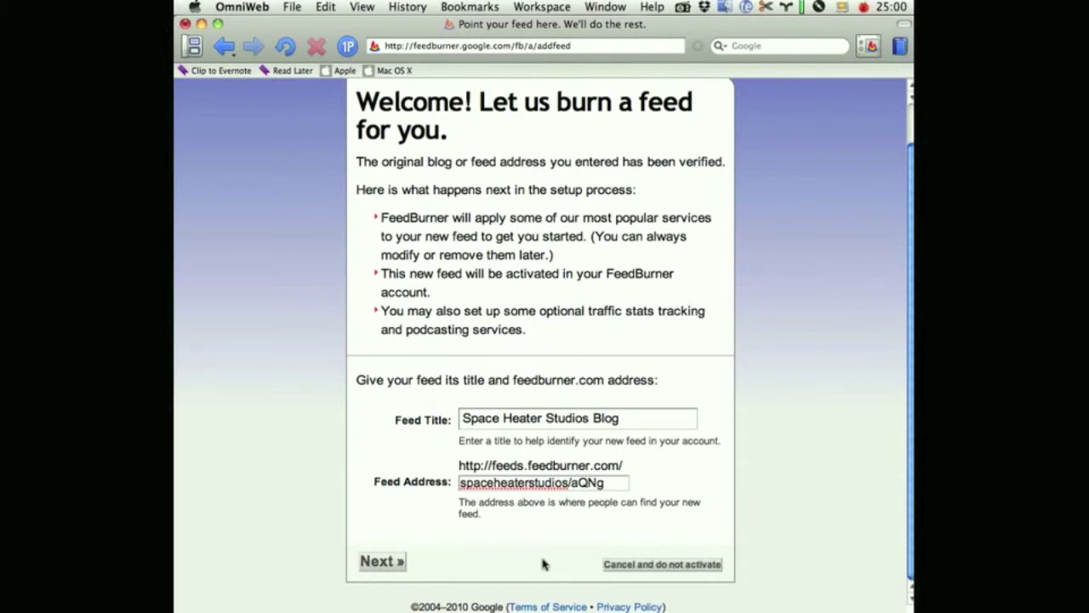
left_click(383, 561)
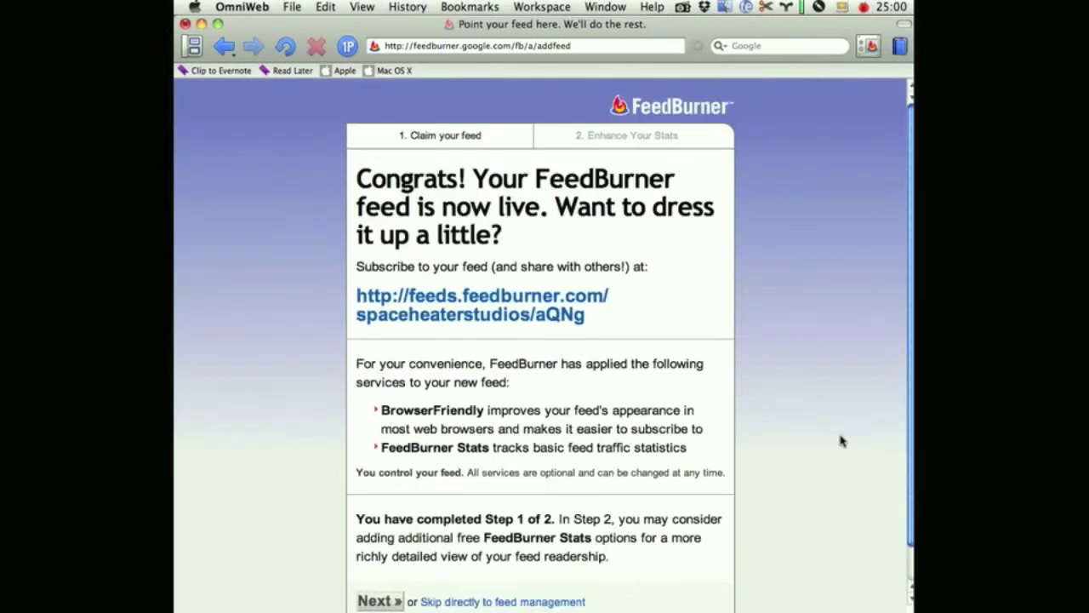
Step: Open the live feed at feeds.feedburner.com/spaceheaterstudios/aQNg and look through its published posts
scroll(841, 441, "down", 2)
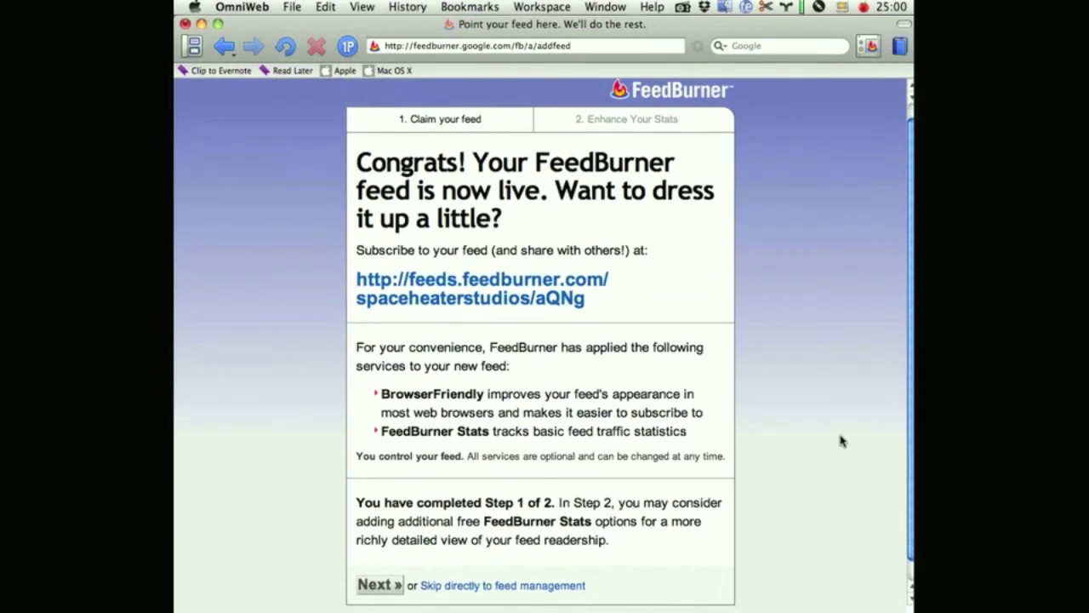
scroll(840, 441, "down", 1)
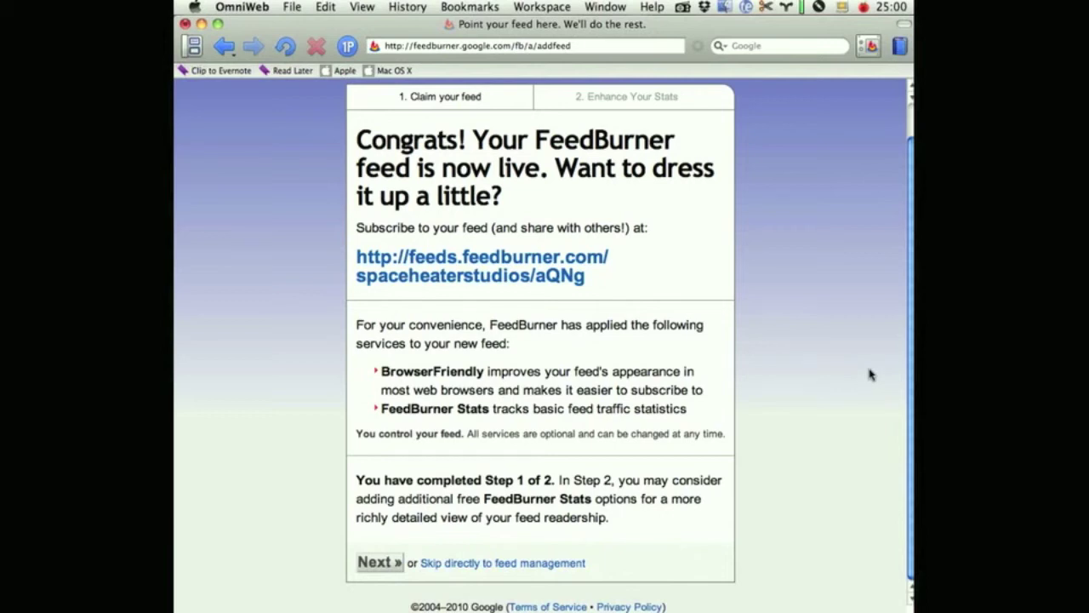
left_click(474, 274)
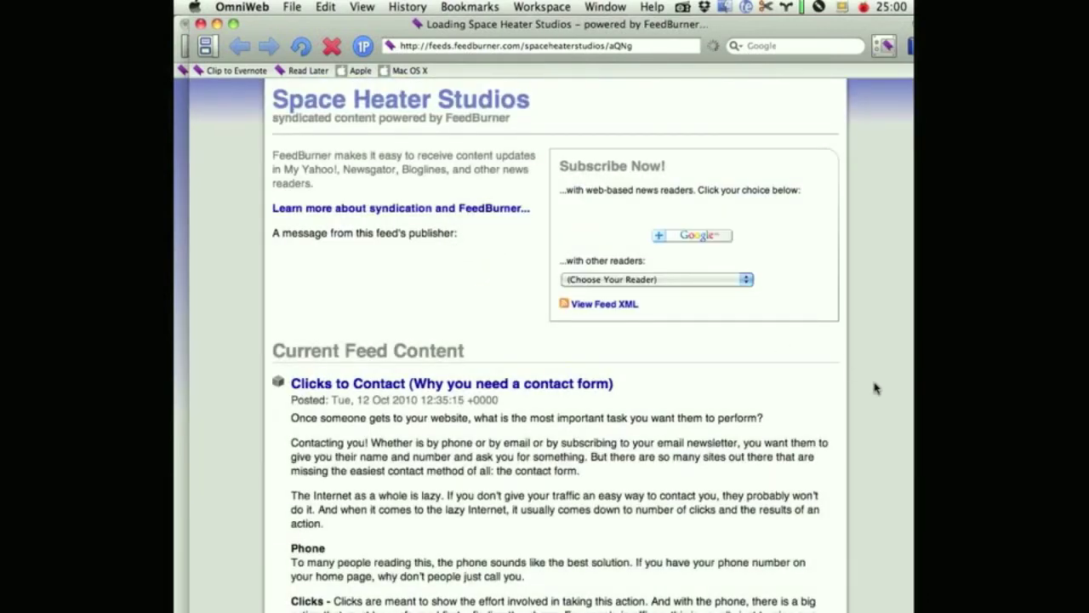
scroll(875, 388, "down", 5)
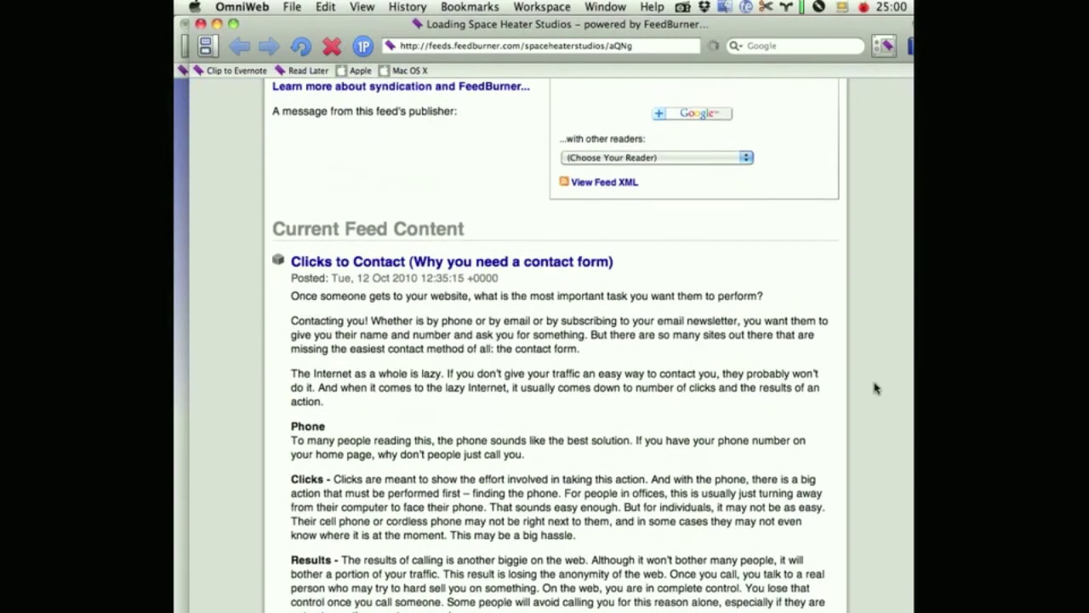
scroll(875, 388, "down", 12)
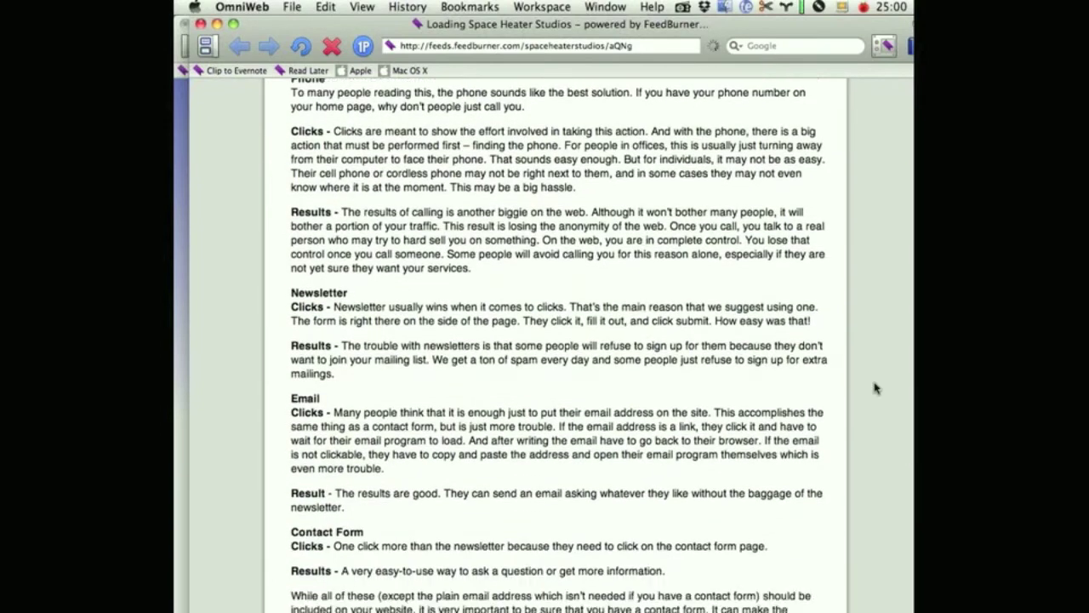
scroll(875, 388, "down", 15)
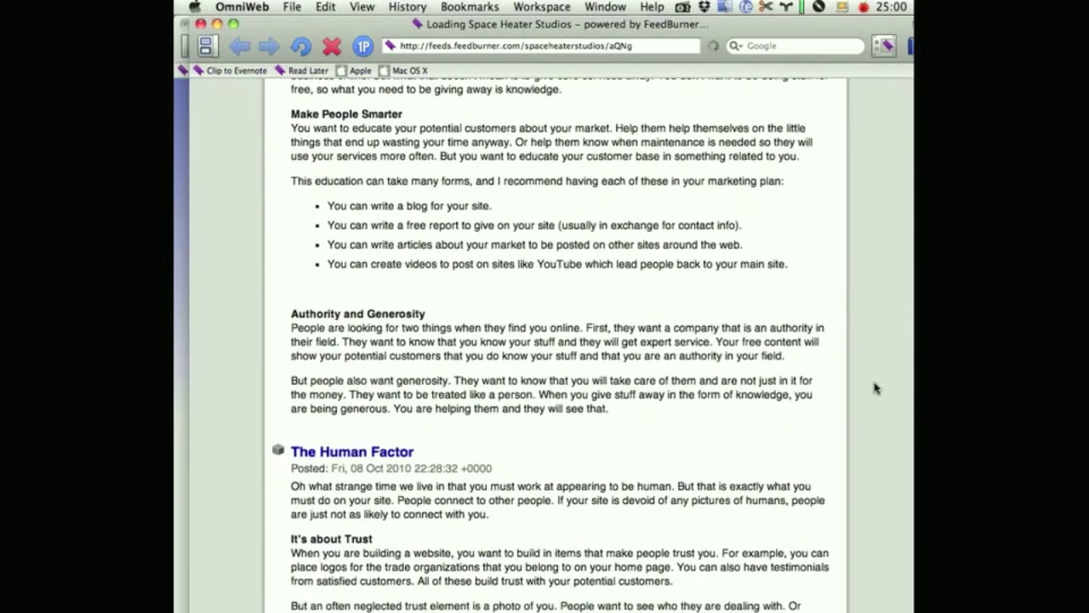
scroll(875, 388, "down", 12)
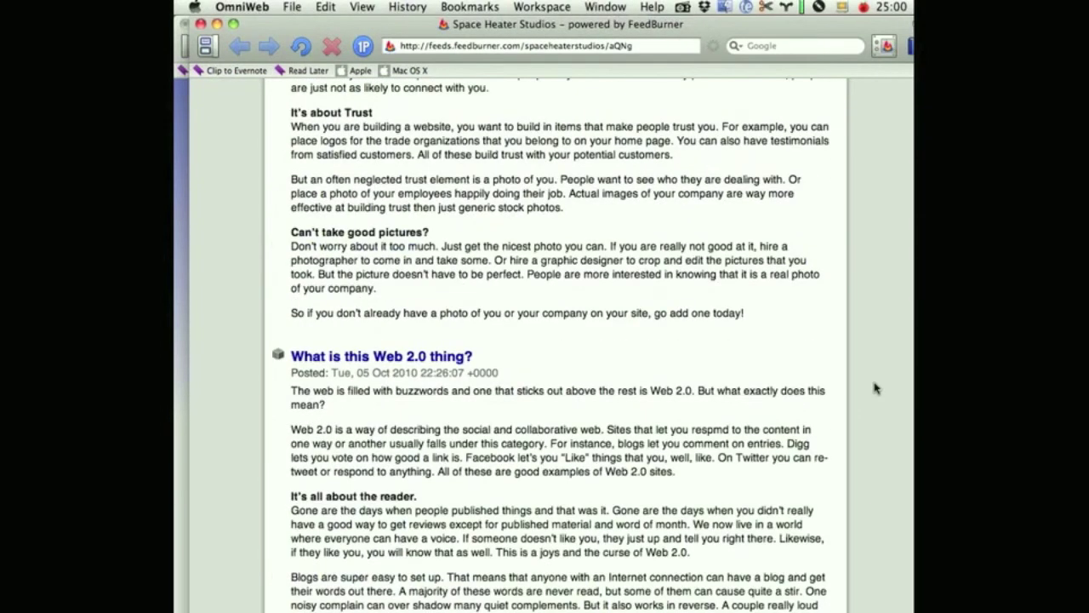
Step: Look through the older posts in the live feed, return to its beginning and close the feed window
scroll(875, 388, "up", 3)
scroll(875, 388, "down", 10)
scroll(876, 388, "down", 16)
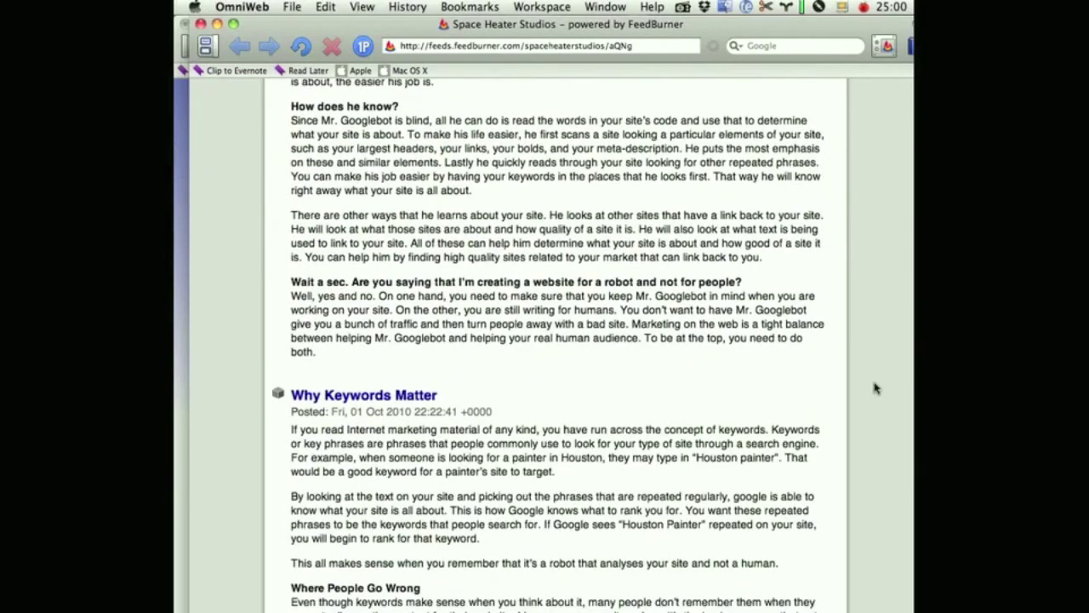
scroll(876, 388, "up", 20)
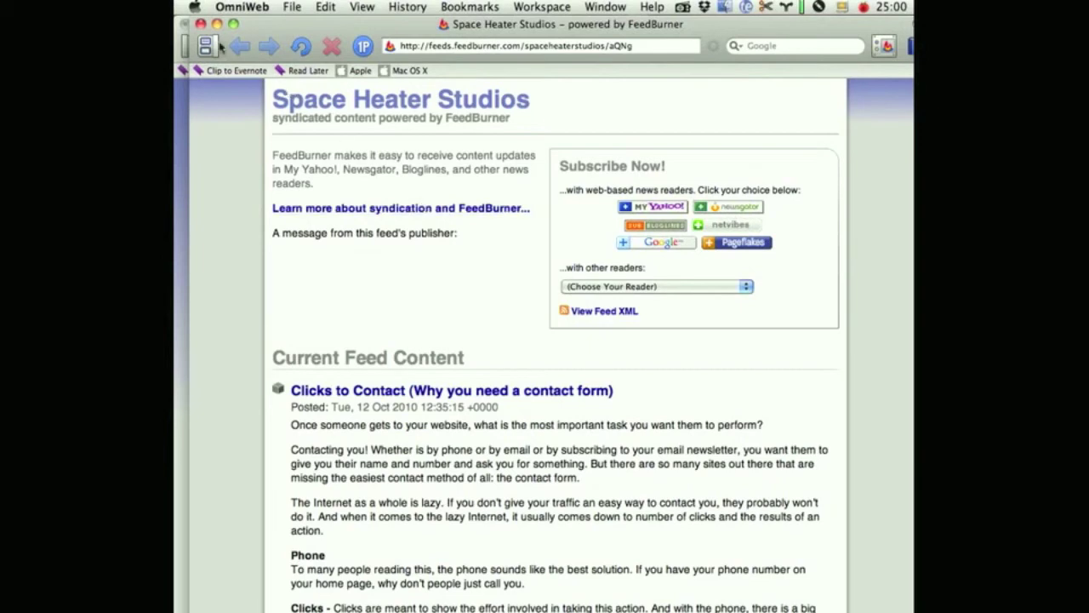
left_click(201, 24)
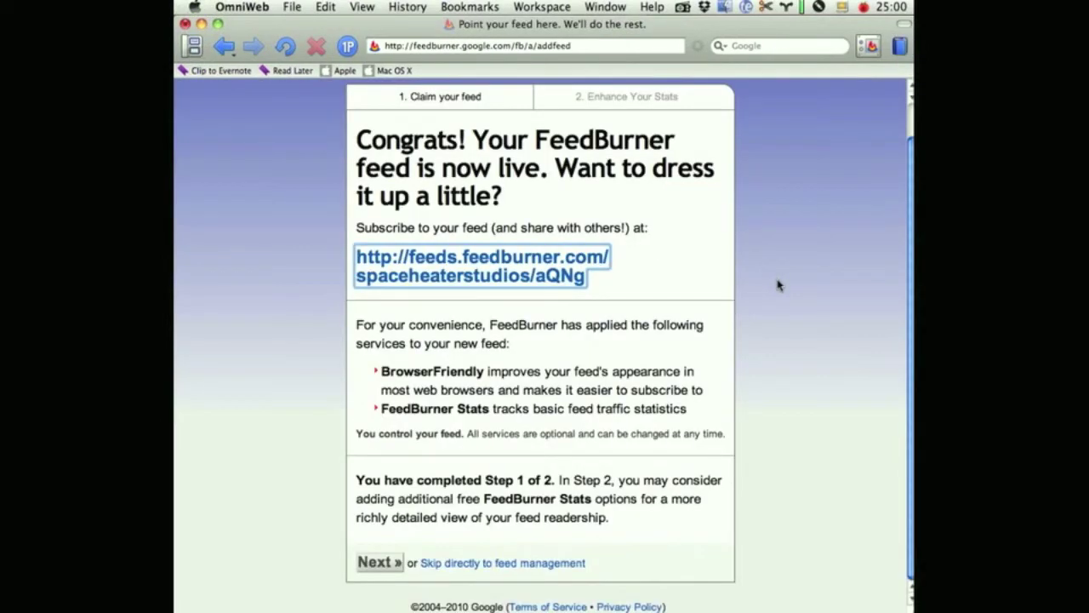
Step: Continue to the feed traffic statistics setup and complete it with only the automatic tracking of Circulation, Readership and Uncommon Uses
left_click(378, 562)
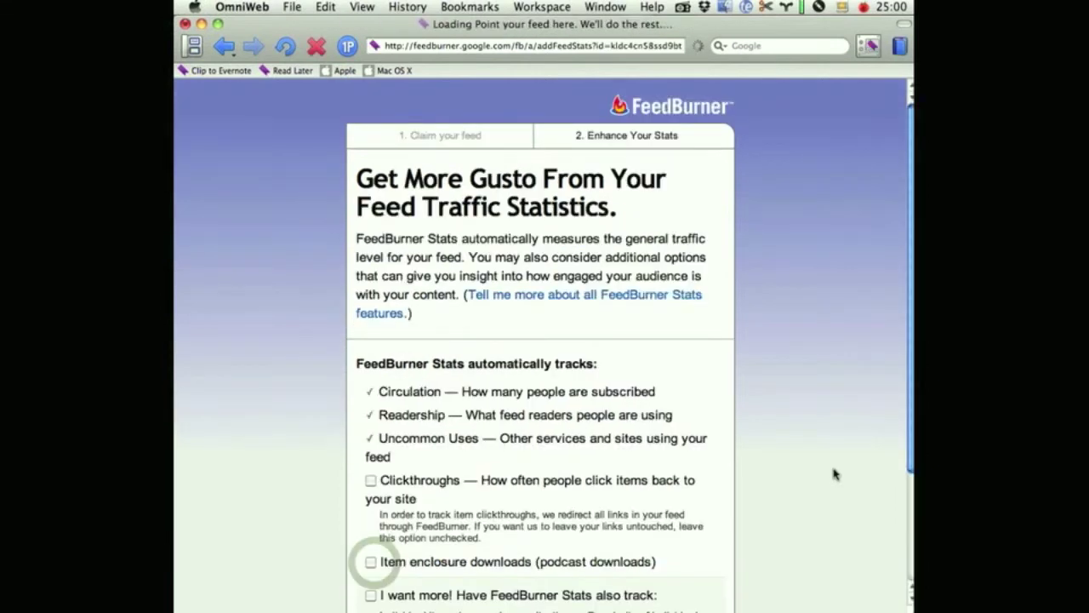
scroll(834, 470, "down", 4)
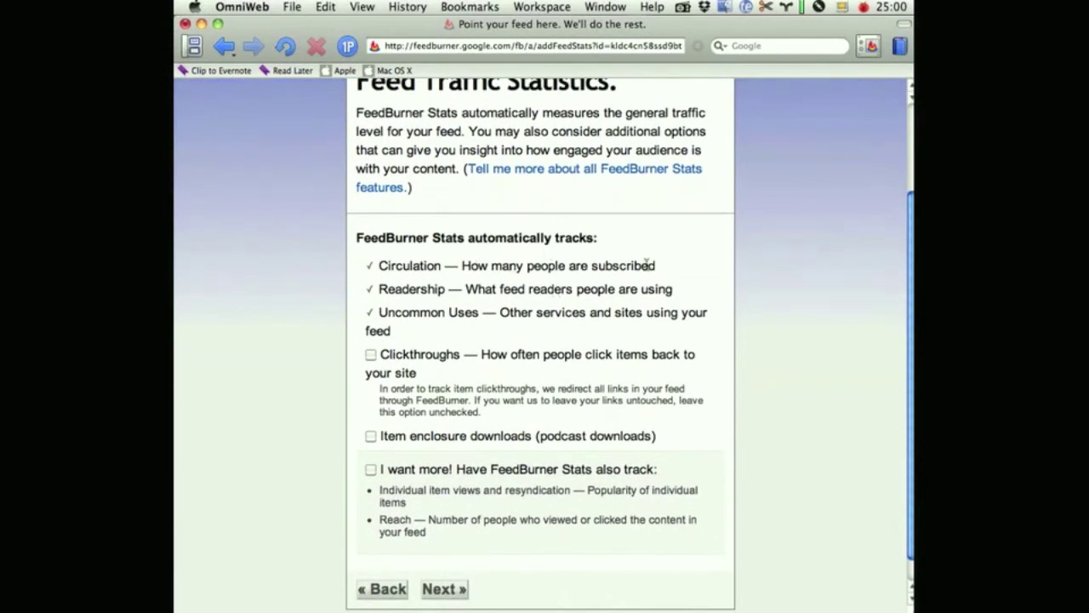
scroll(791, 316, "down", 1)
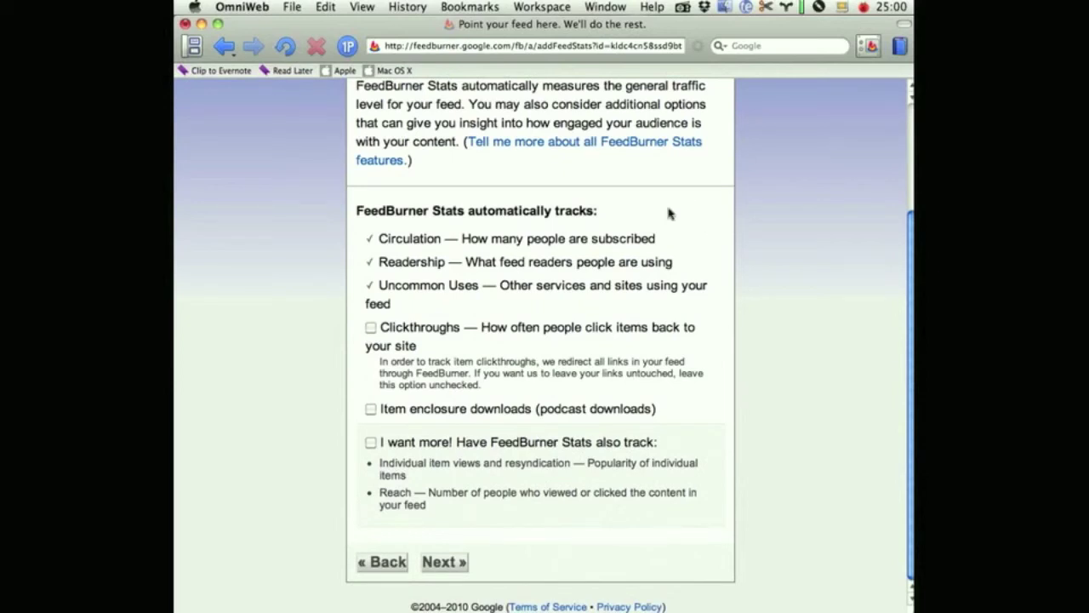
left_click(443, 562)
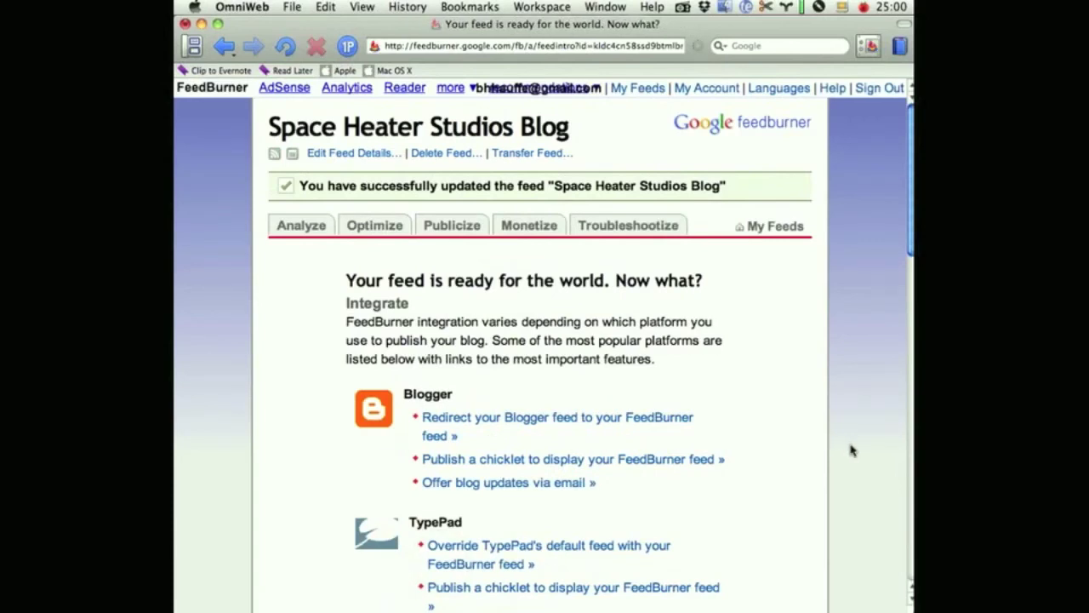
Step: Review the feed's next-steps page, from the blog platform integration links through Publicize, Optimize, Analyze, Monetize and Troubleshootize
scroll(852, 450, "down", 3)
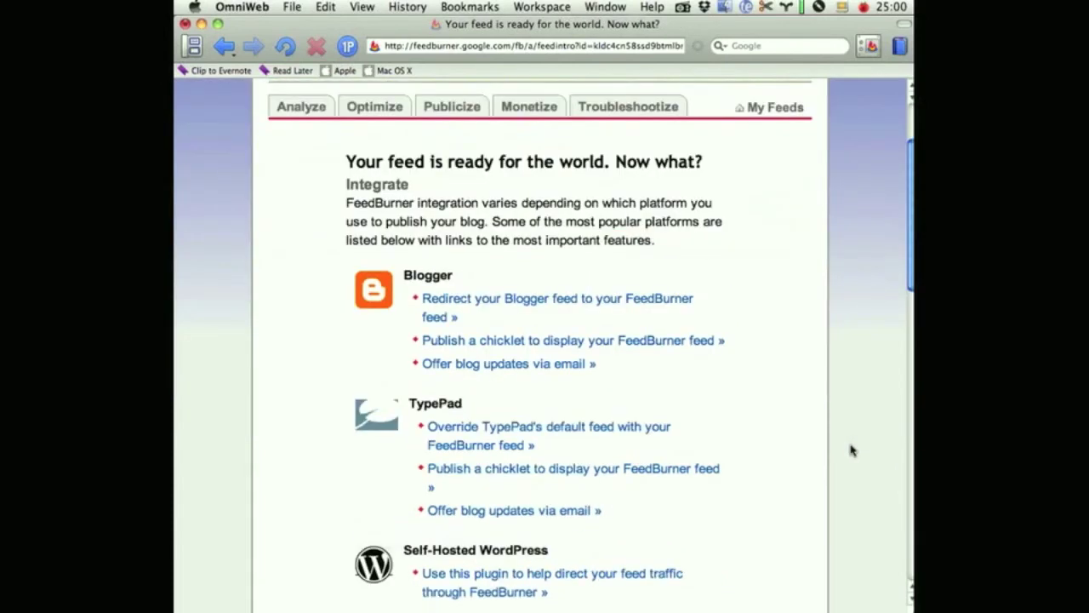
scroll(852, 450, "down", 1)
scroll(852, 450, "down", 3)
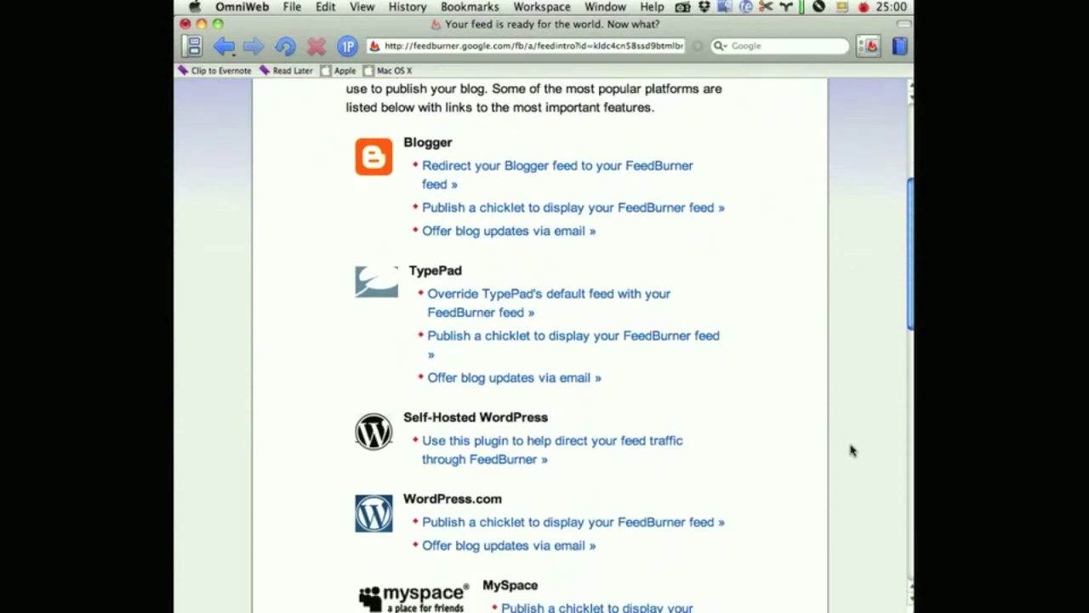
scroll(852, 450, "down", 2)
scroll(852, 450, "down", 8)
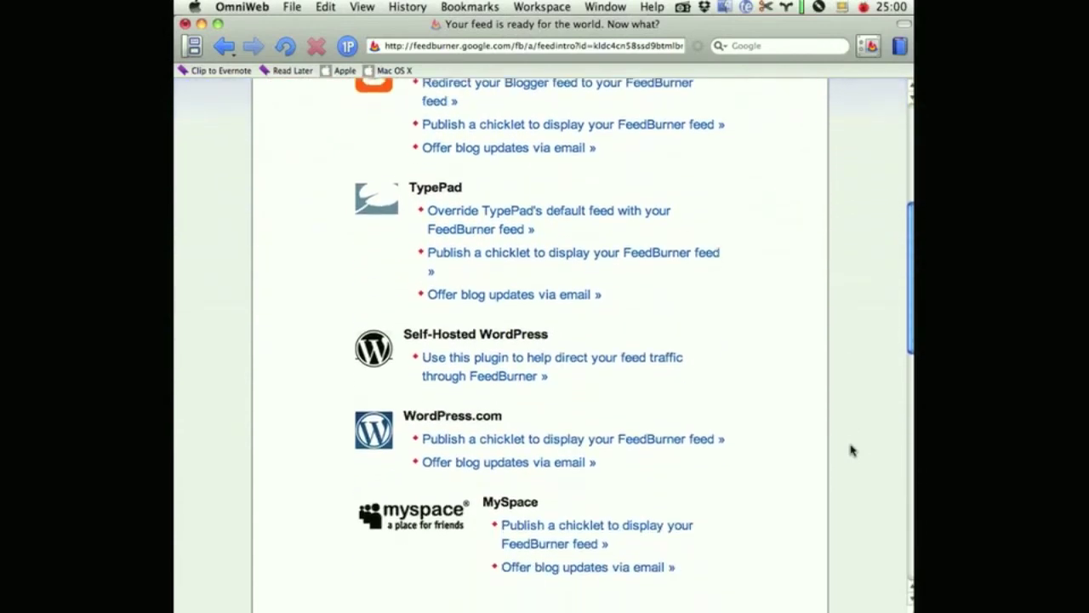
scroll(851, 450, "down", 4)
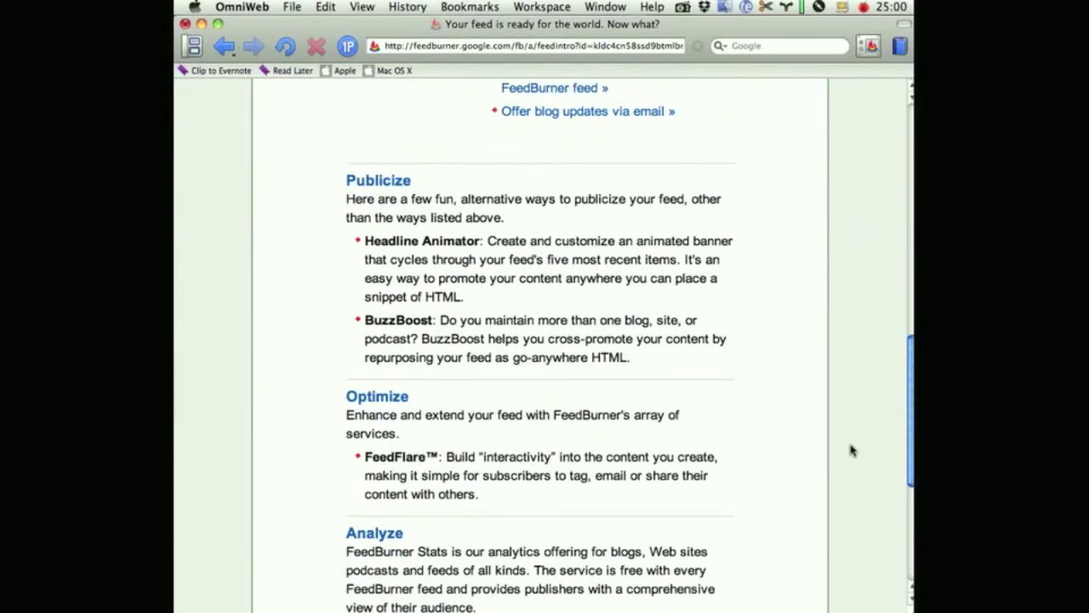
scroll(852, 450, "down", 4)
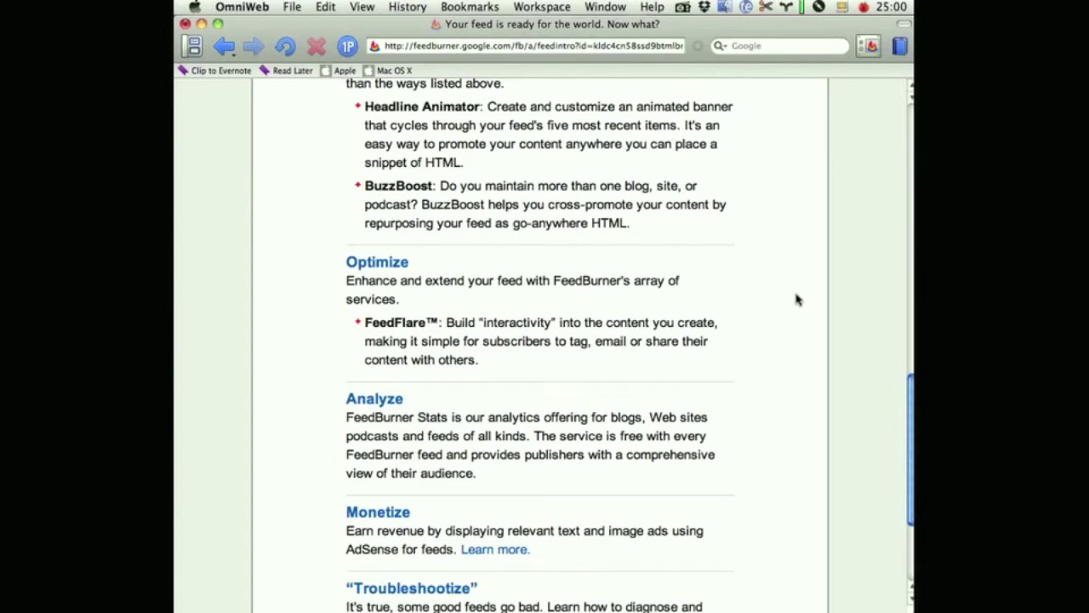
scroll(797, 298, "down", 5)
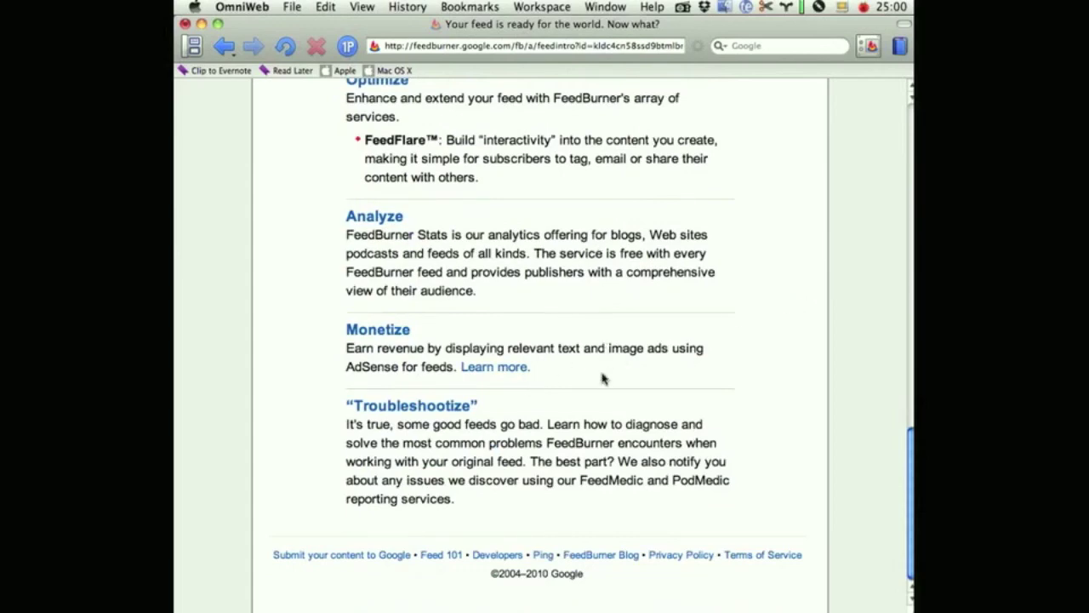
scroll(769, 424, "up", 15)
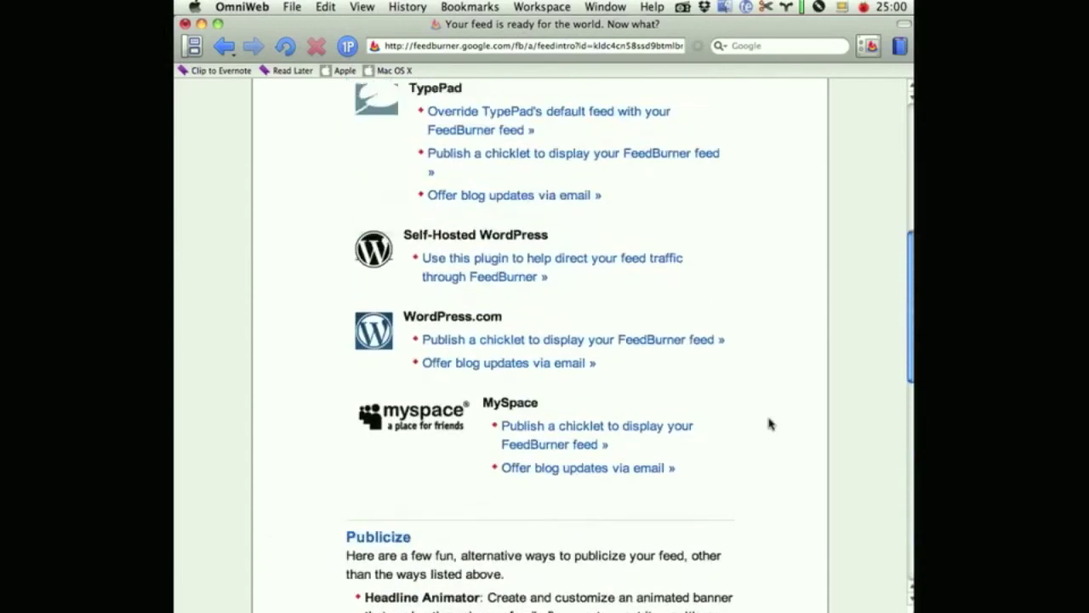
scroll(769, 424, "up", 3)
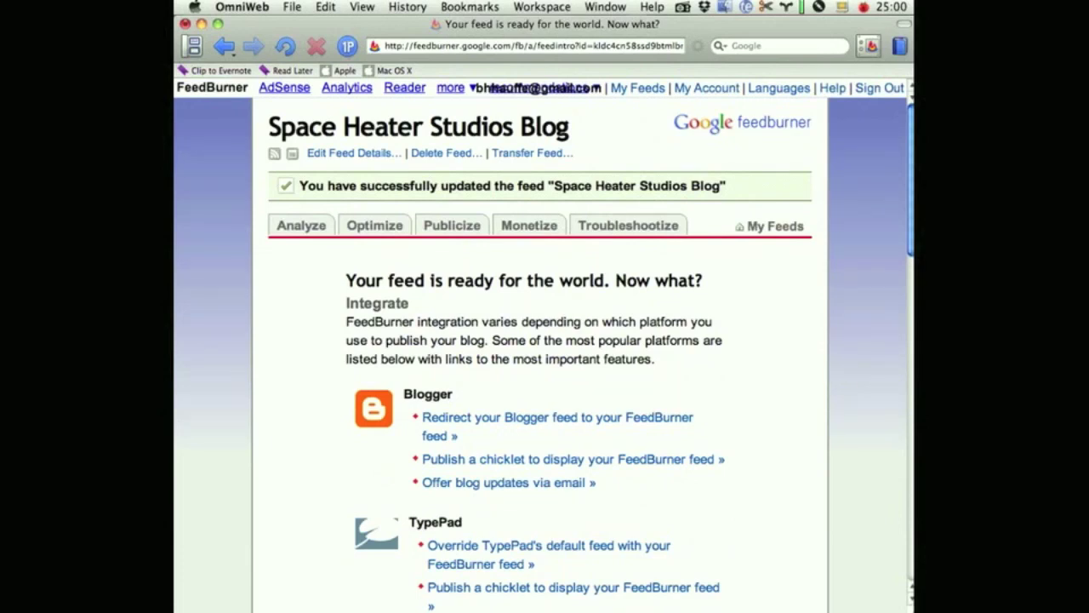
Step: Switch to MacNote3 and read further down the open note
key("super+Tab")
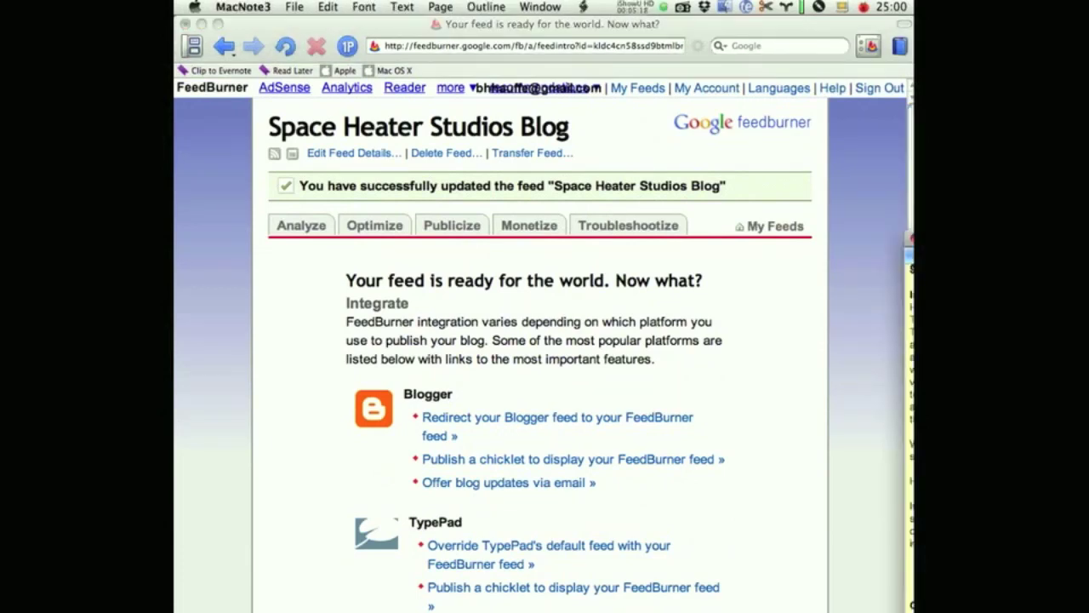
scroll(911, 425, "down", 5)
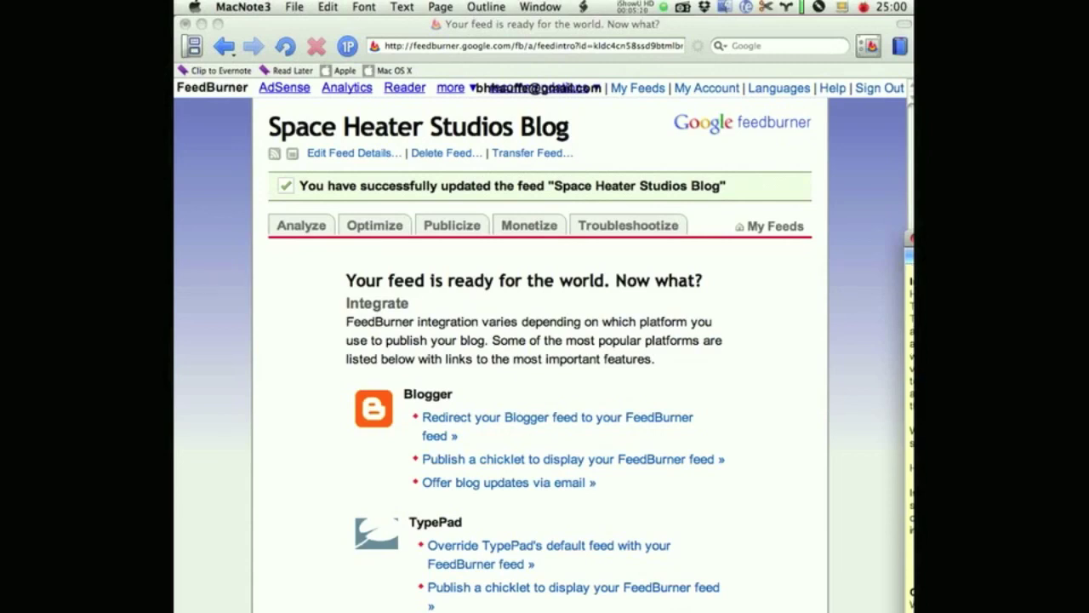